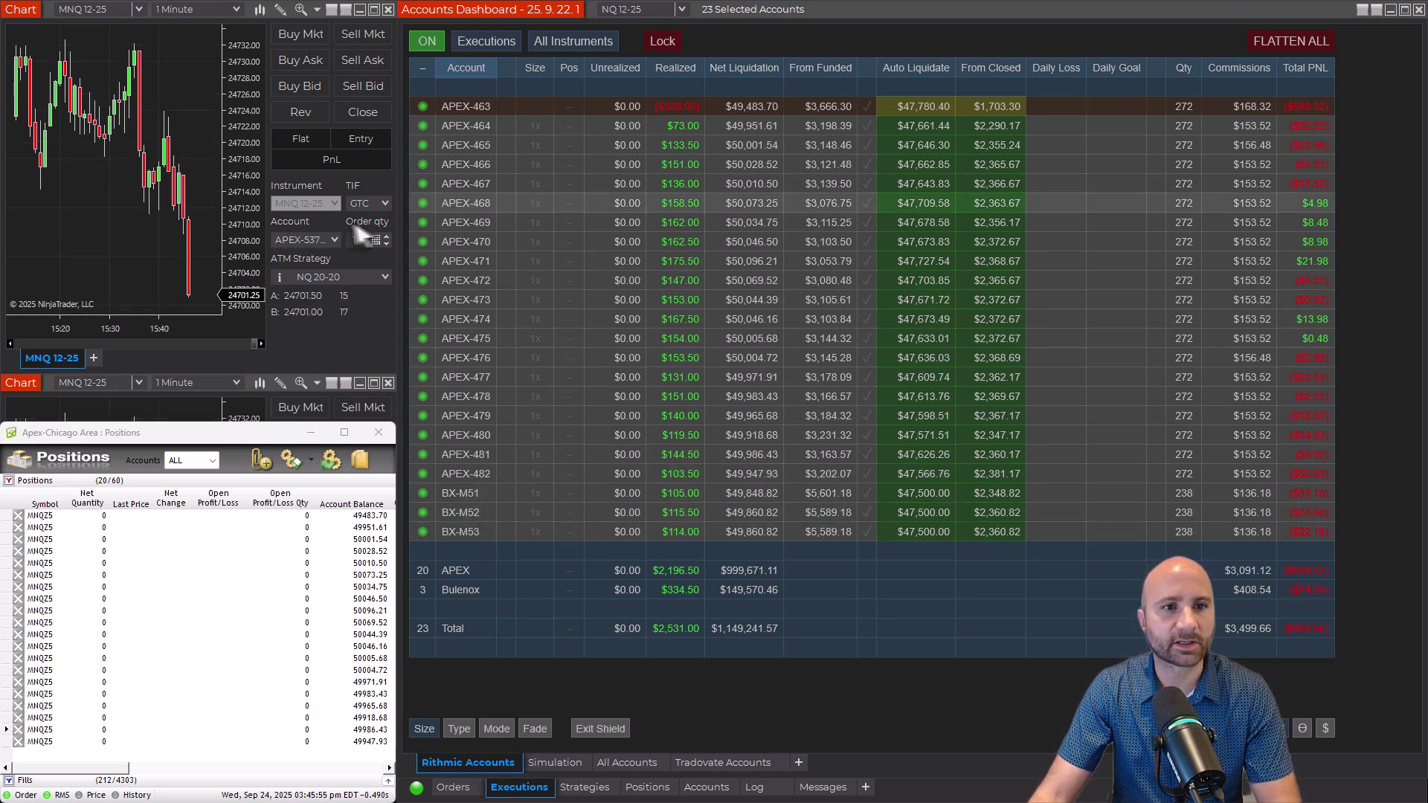
Step: Sell one MNQ contract by dragging a 24707.75 sell limit to market, then close the short
right_click(123, 241)
click(195, 390)
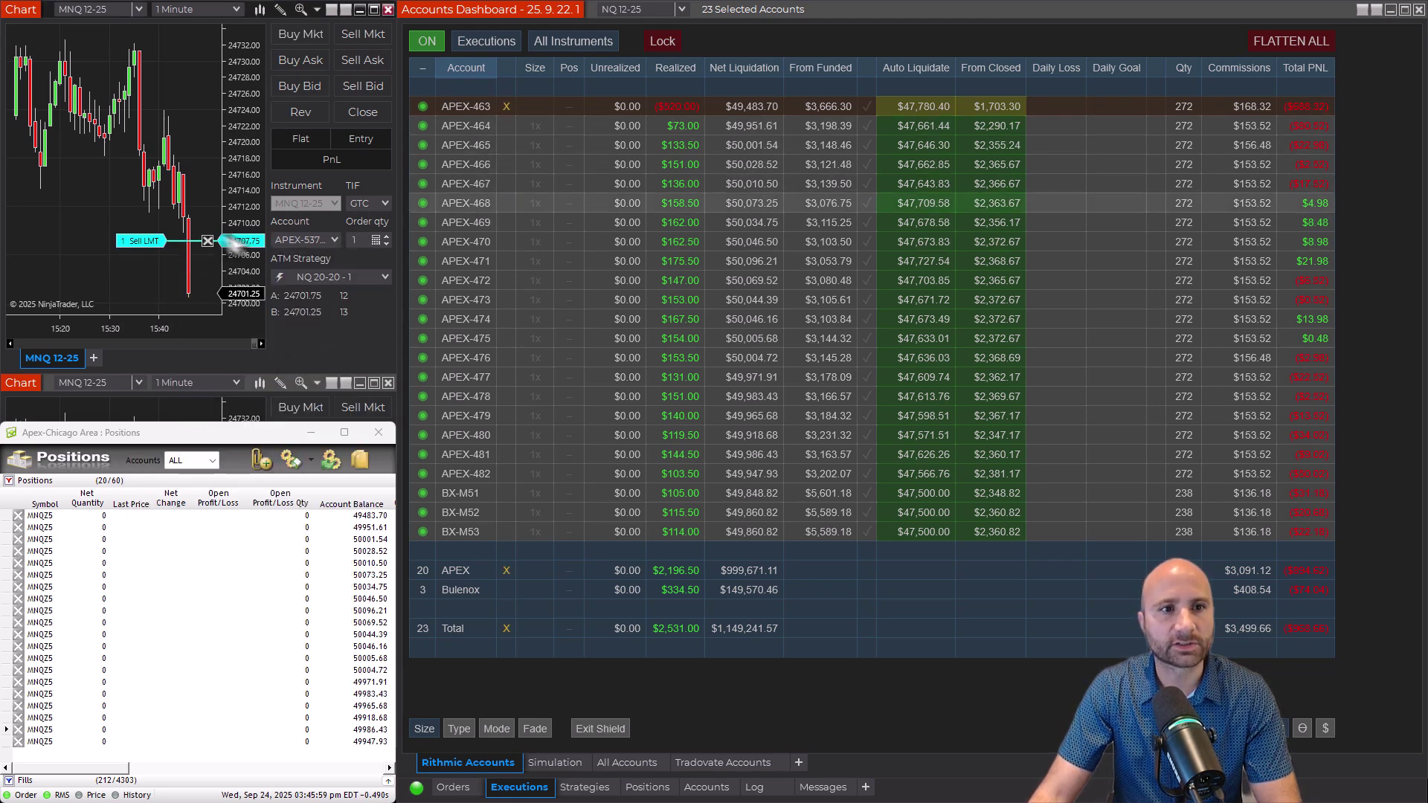
drag(159, 242, 164, 297)
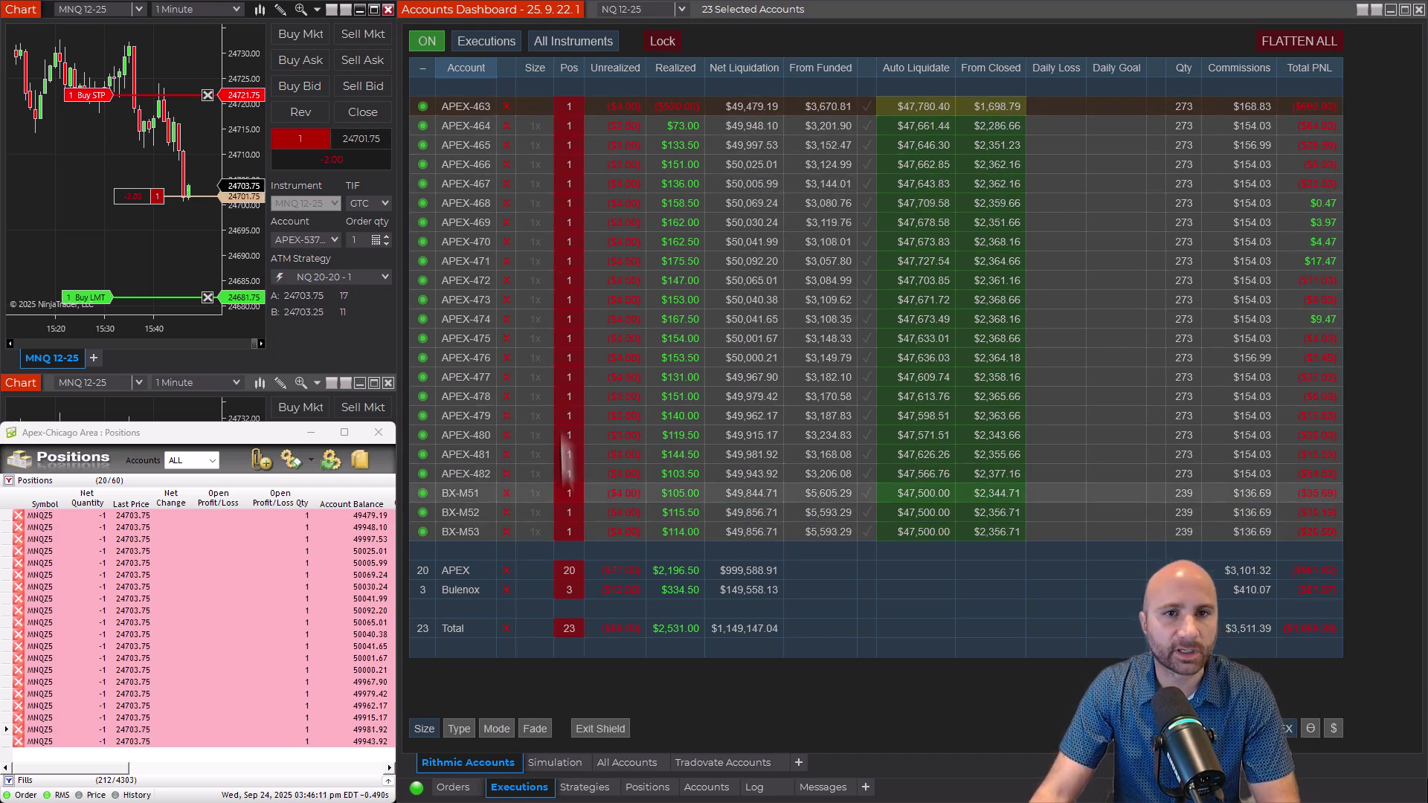
click(365, 113)
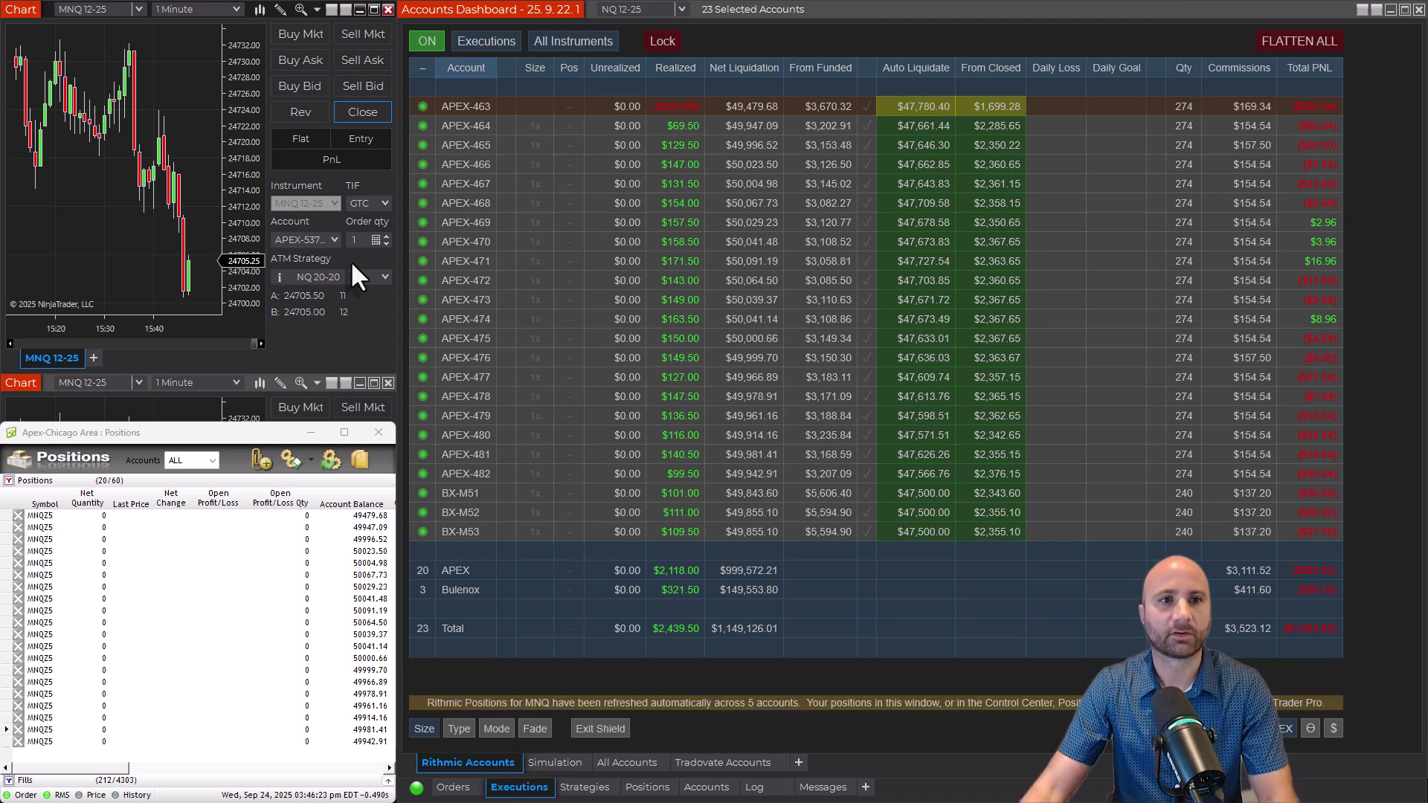
Step: Buy one MNQ contract at market across all accounts, then close the long
click(296, 37)
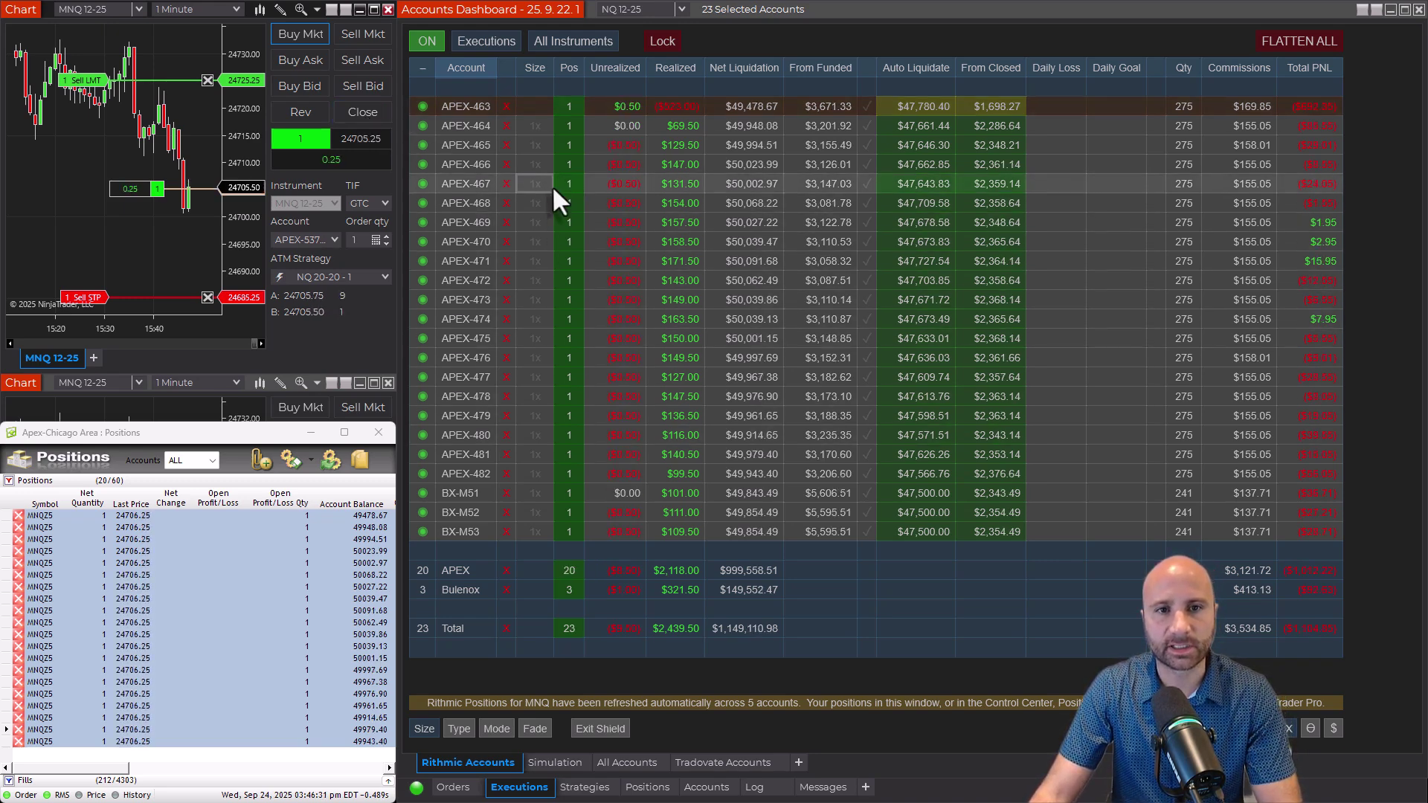
click(368, 110)
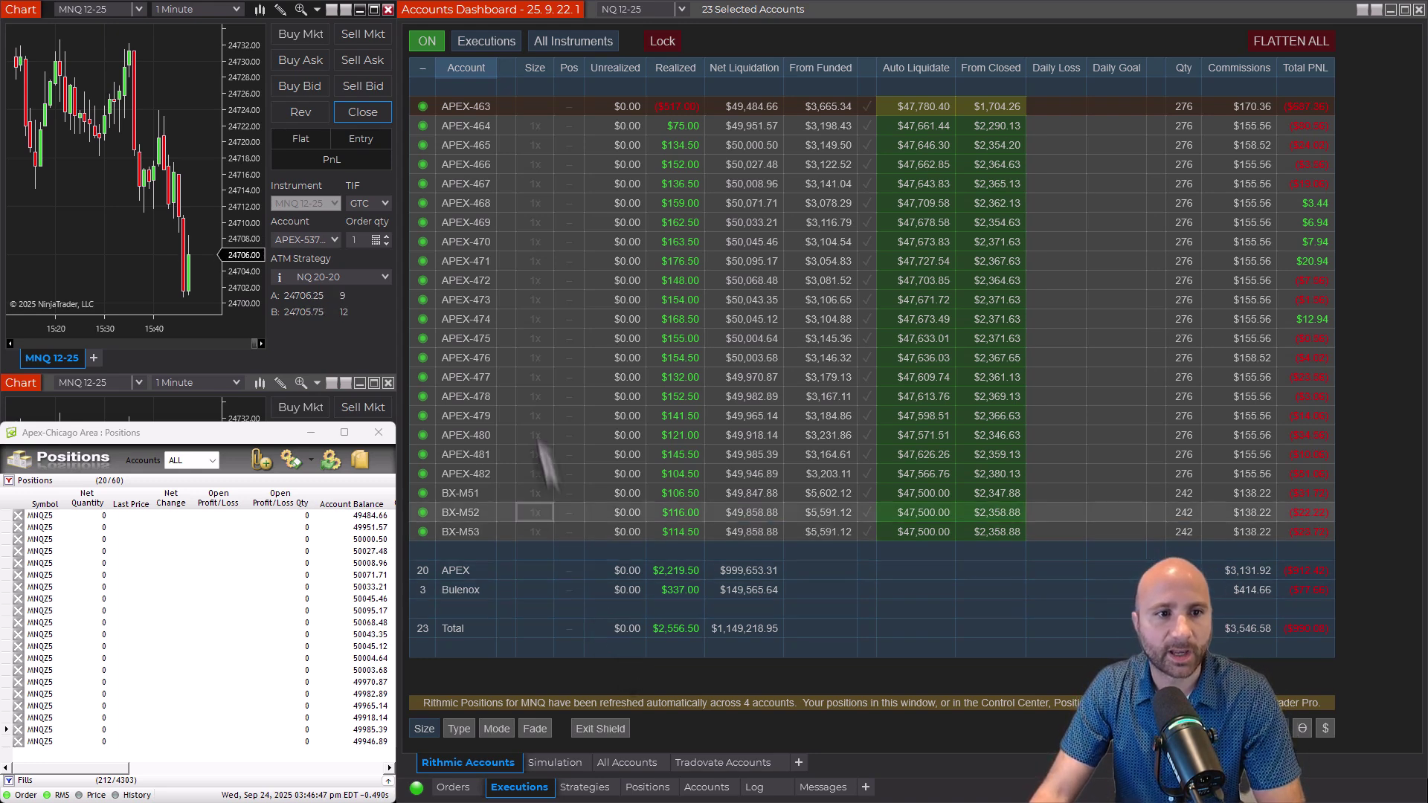
Step: Sell one MNQ contract at market and raise the buy limit target toward 24715.25 to exit
click(363, 38)
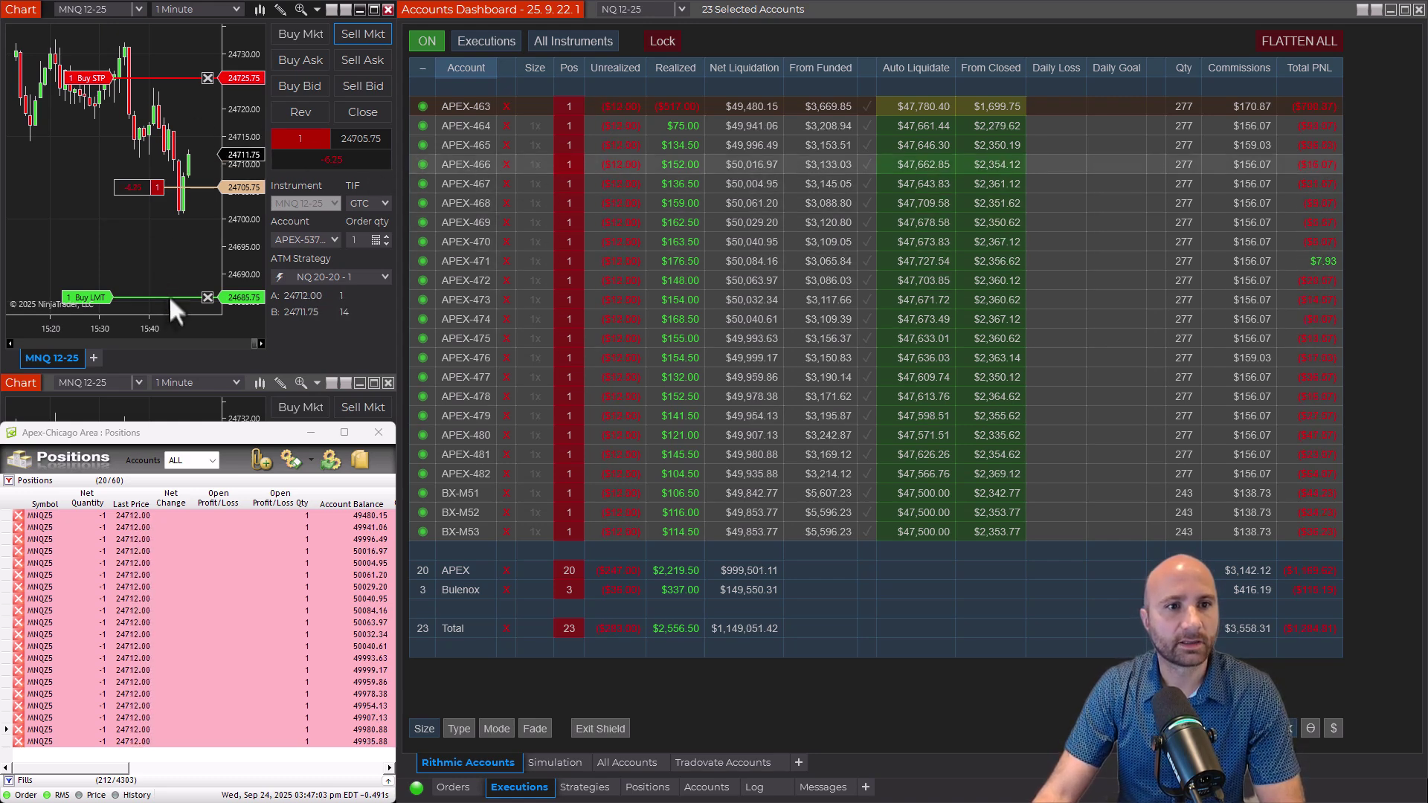
drag(168, 298, 195, 135)
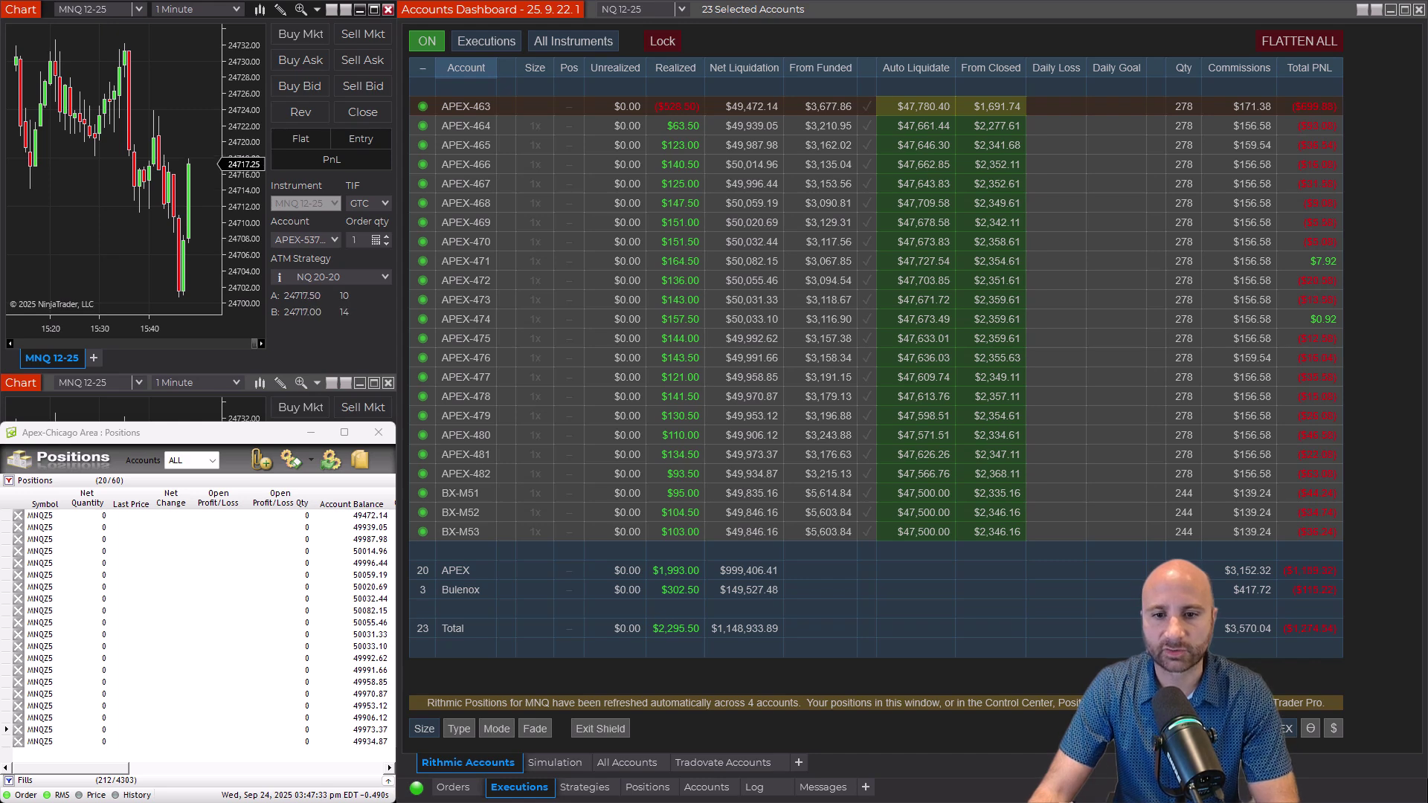
key(alt+Tab)
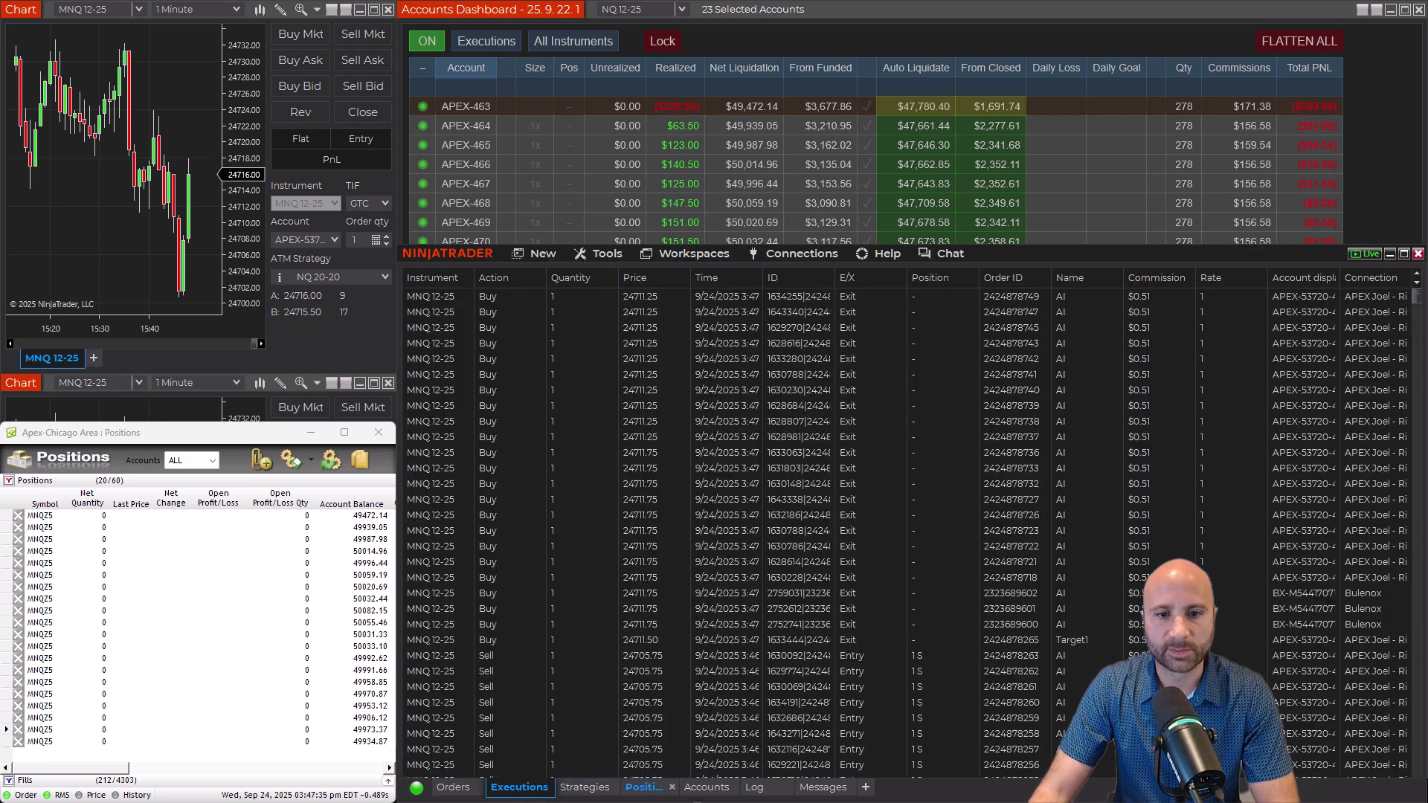
click(648, 787)
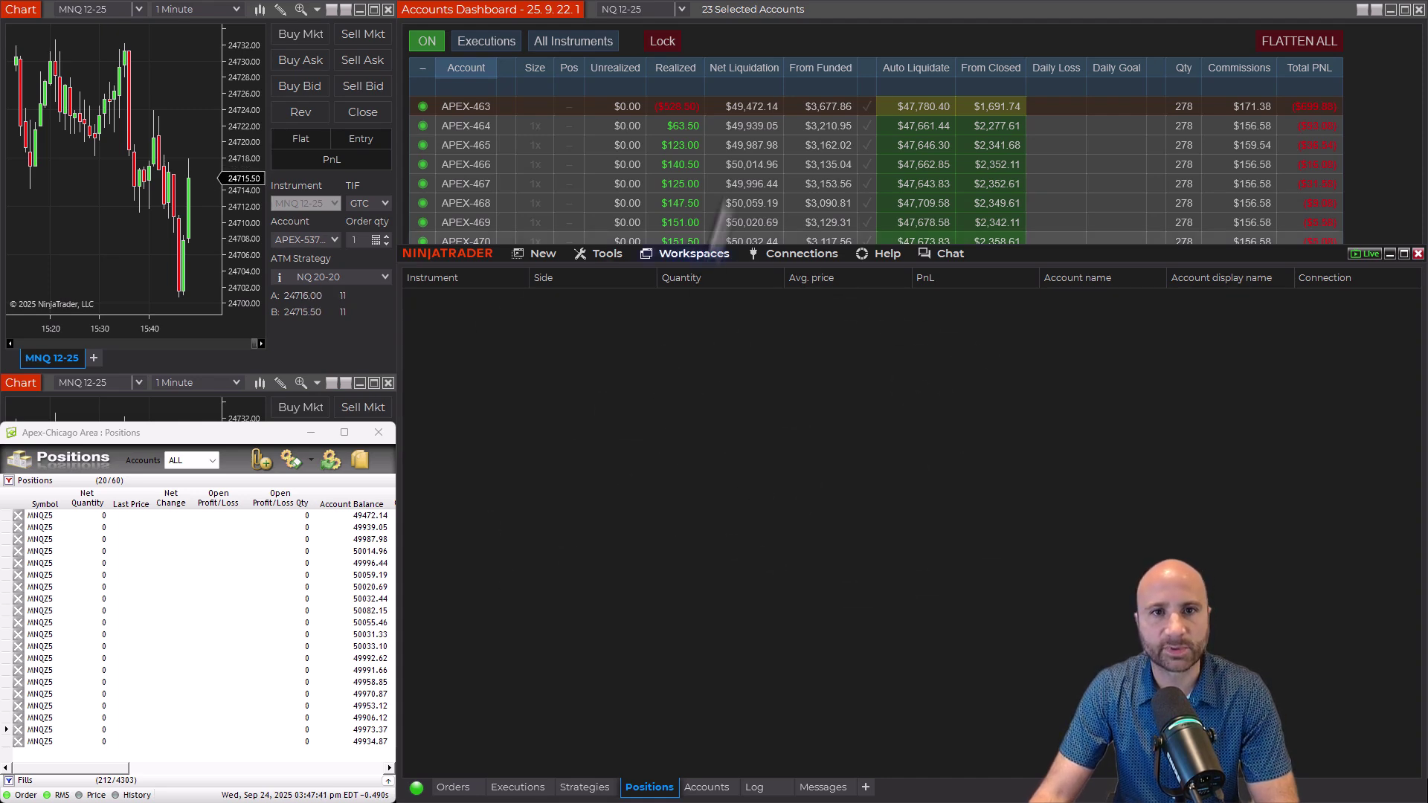
click(775, 43)
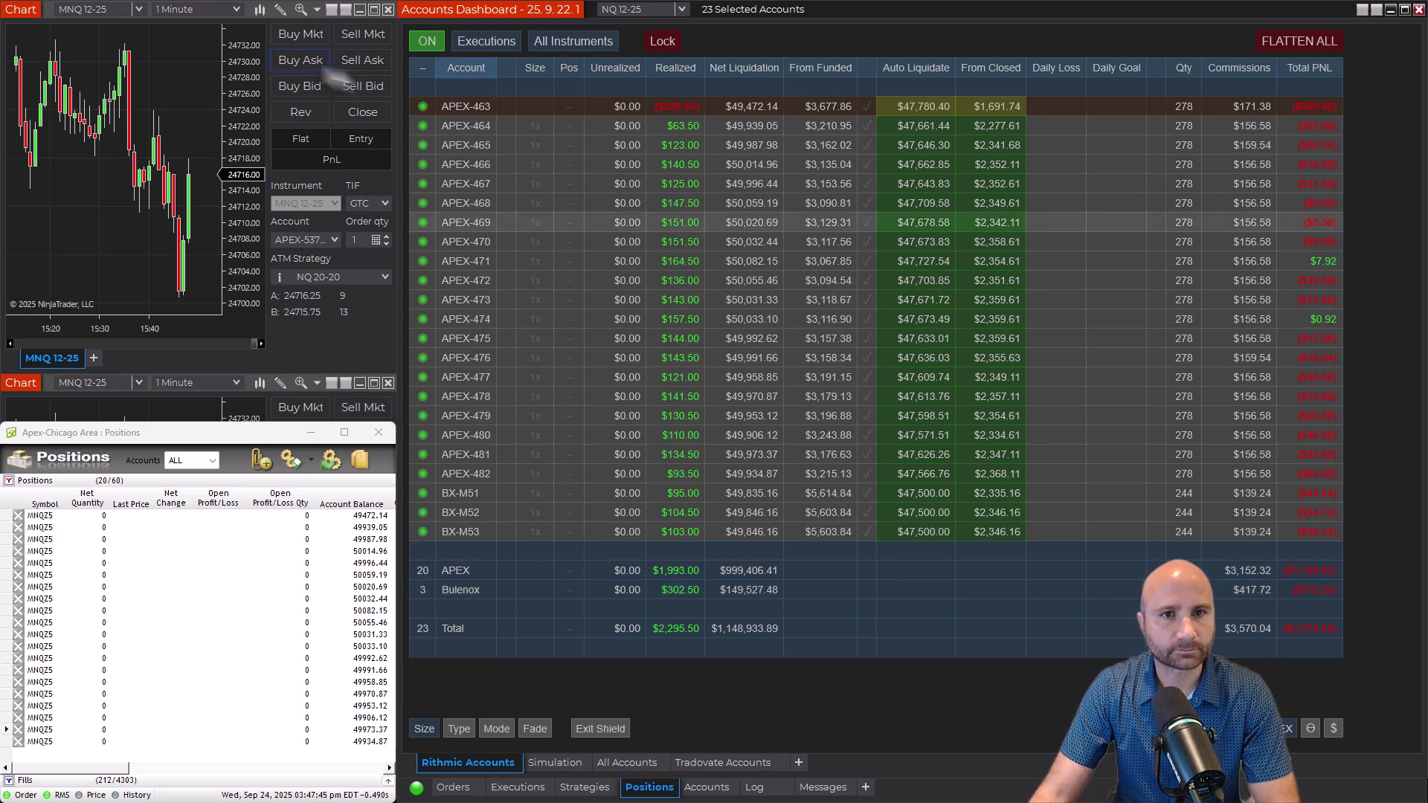
Step: Switch duplication to orders mode and fill a one-contract buy limit by moving it above market
click(487, 41)
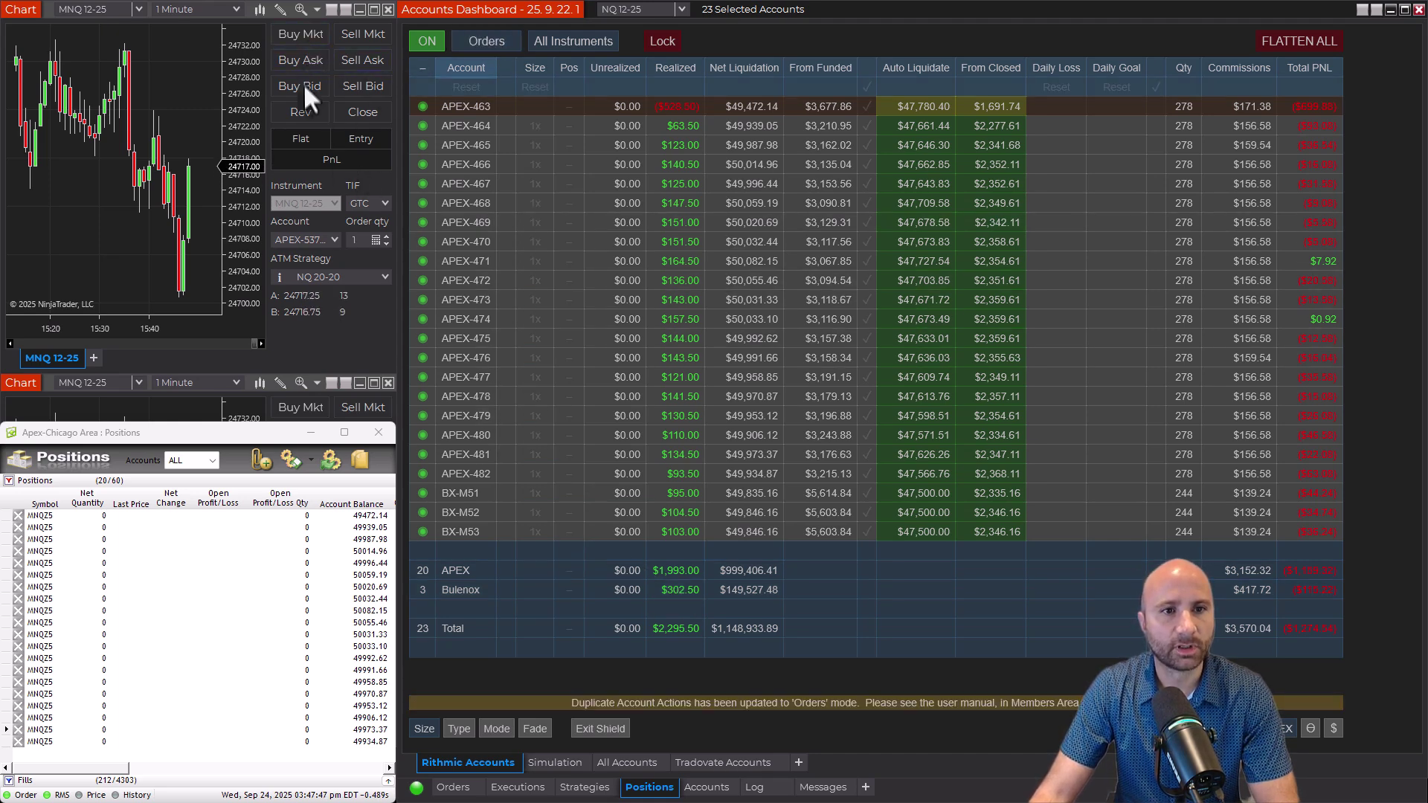
right_click(153, 209)
click(243, 355)
click(168, 413)
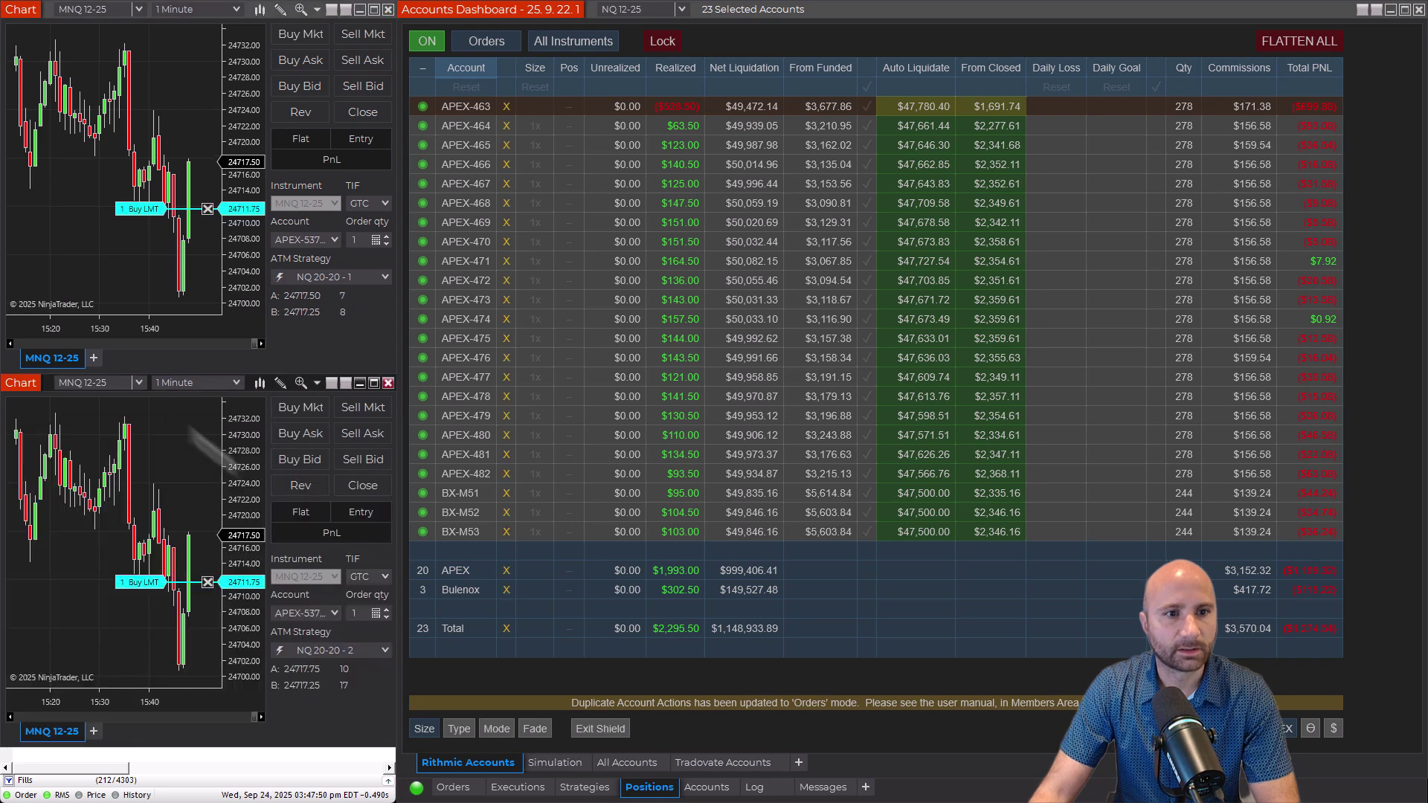
click(134, 190)
click(139, 209)
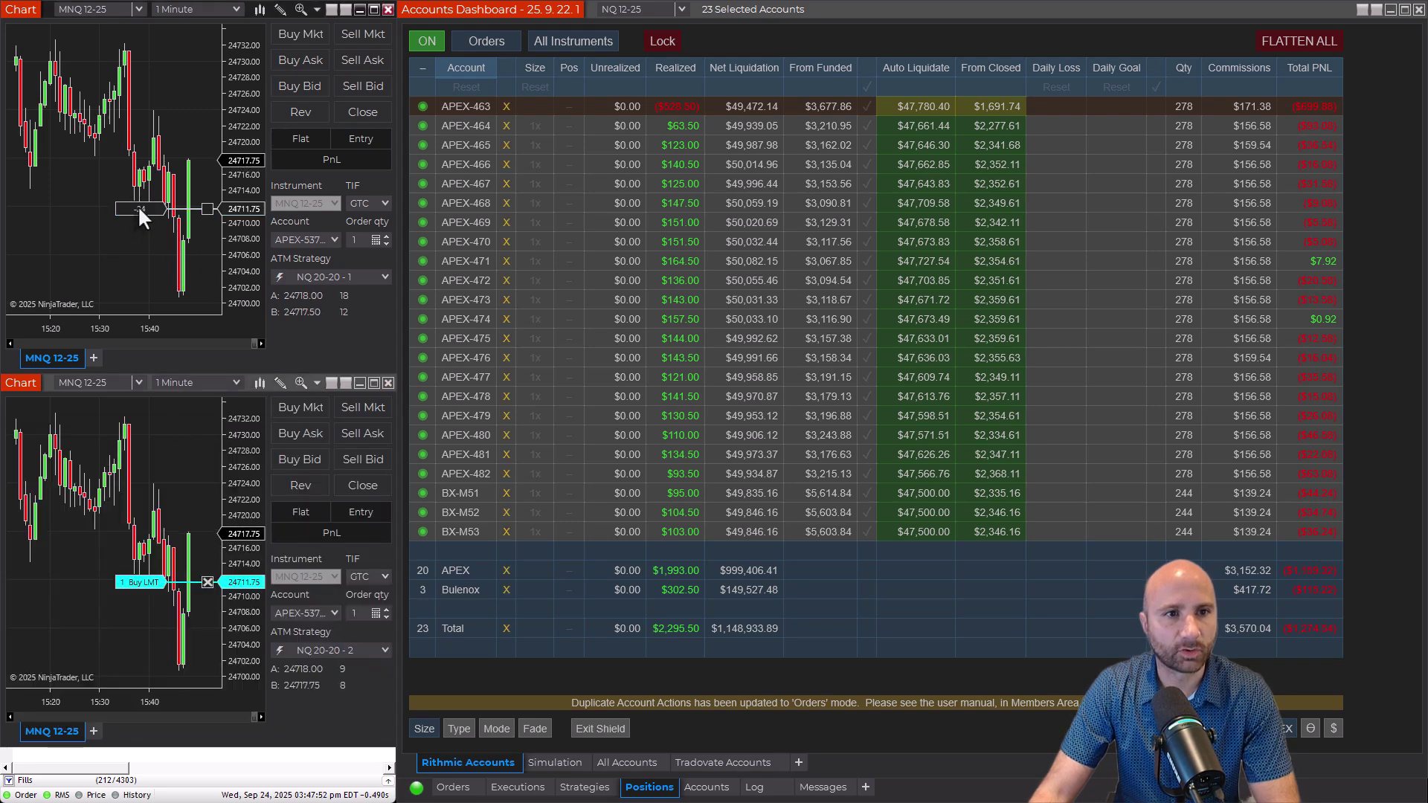
click(137, 259)
click(137, 259)
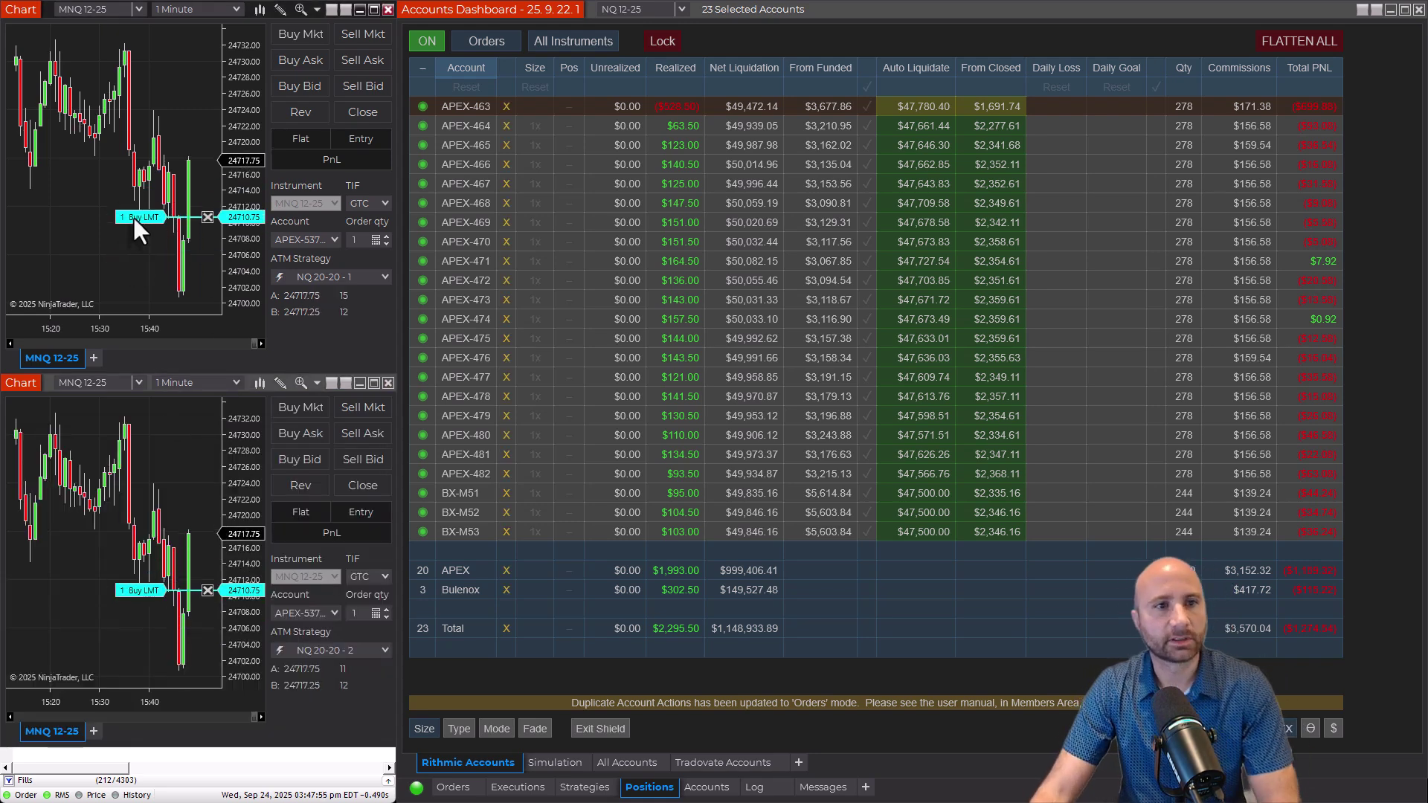
click(134, 183)
click(134, 182)
click(141, 158)
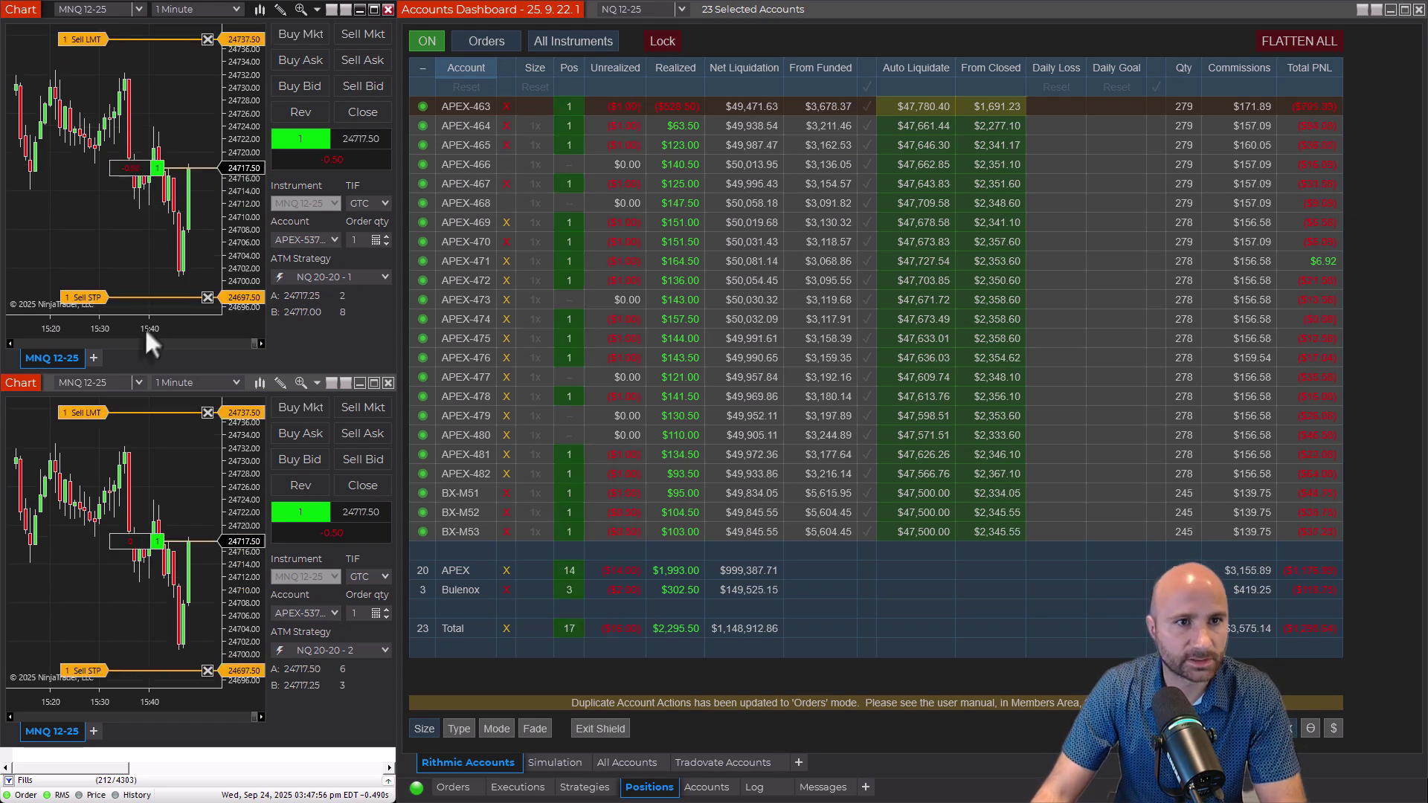
Step: Raise the stop to 24705.00 and lower the profit target to 24720.50
click(84, 297)
click(83, 249)
click(82, 38)
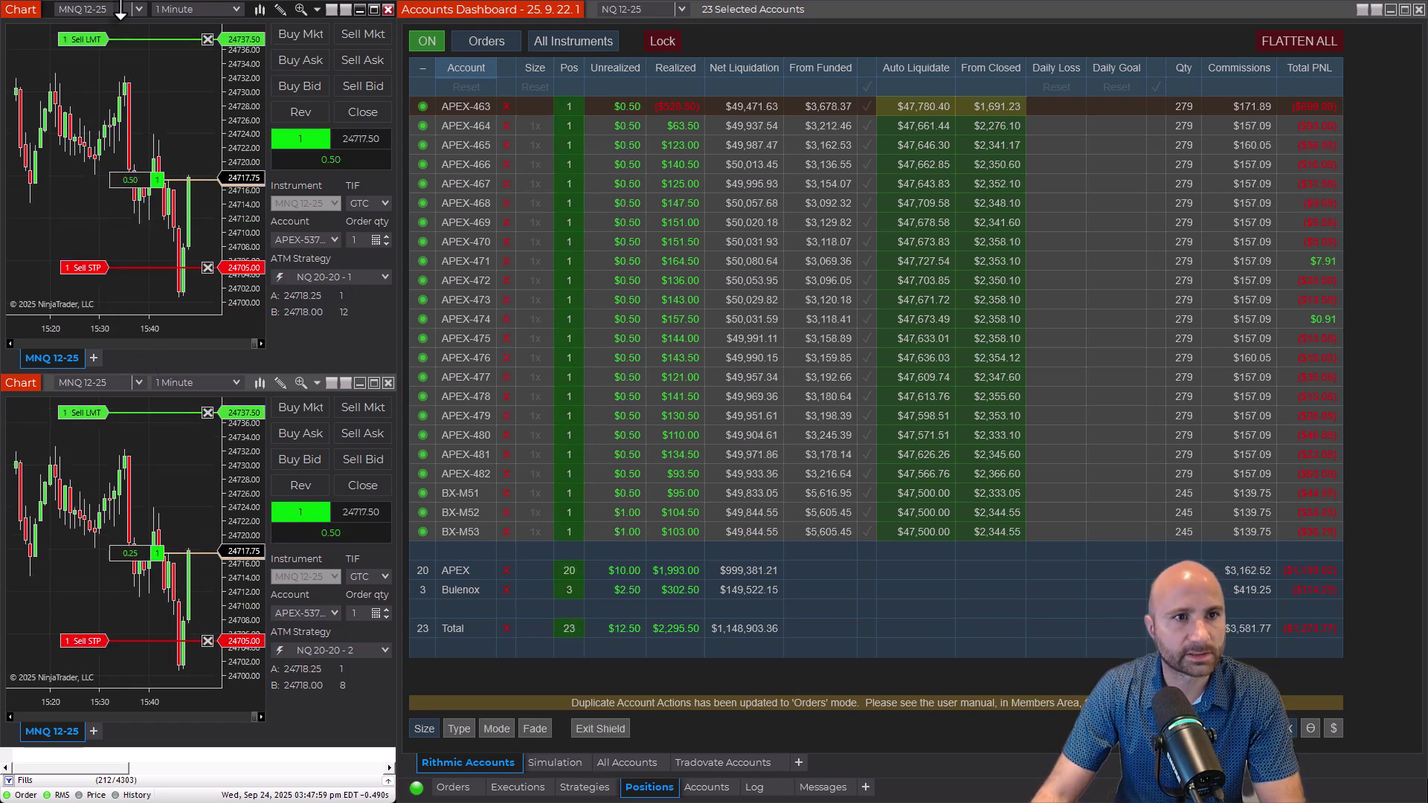
click(96, 89)
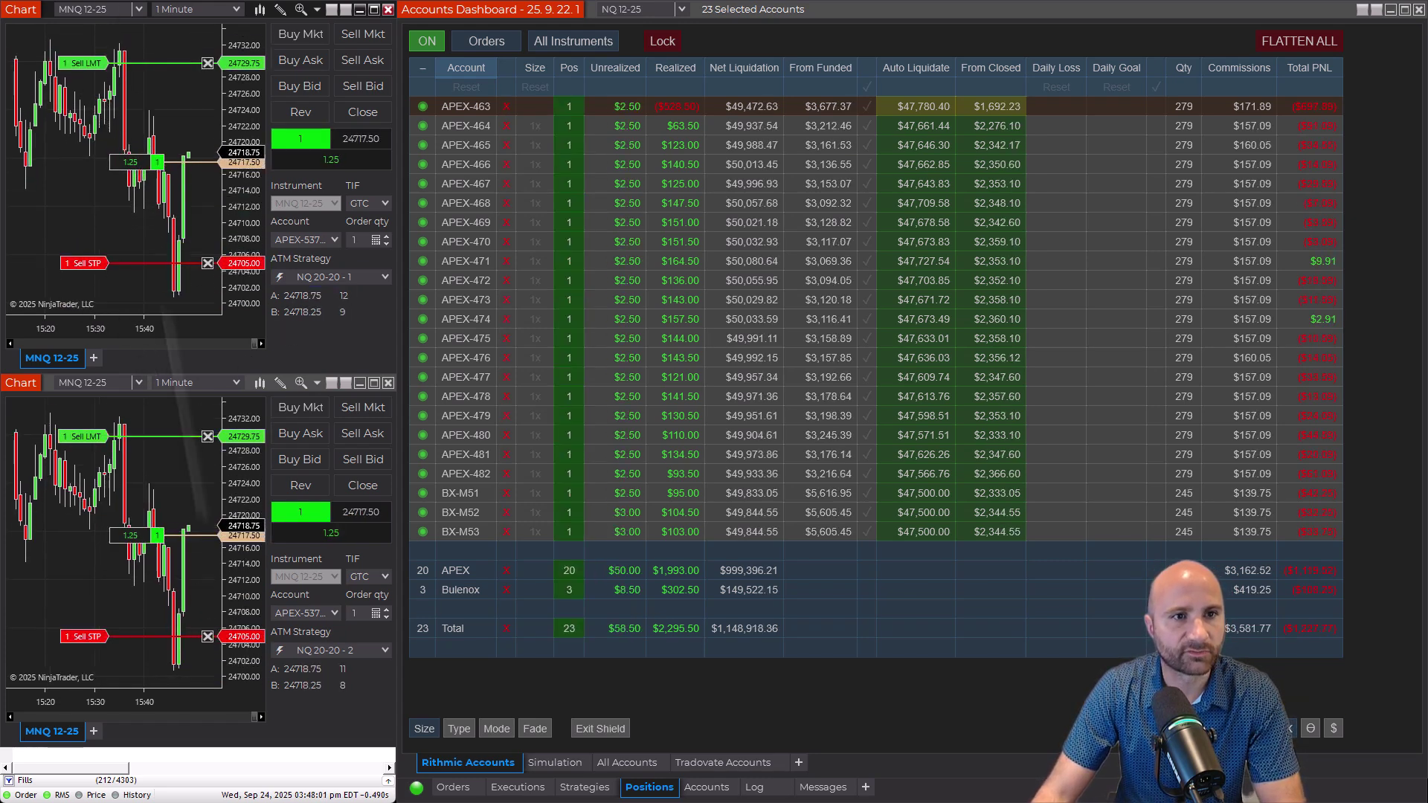
click(96, 59)
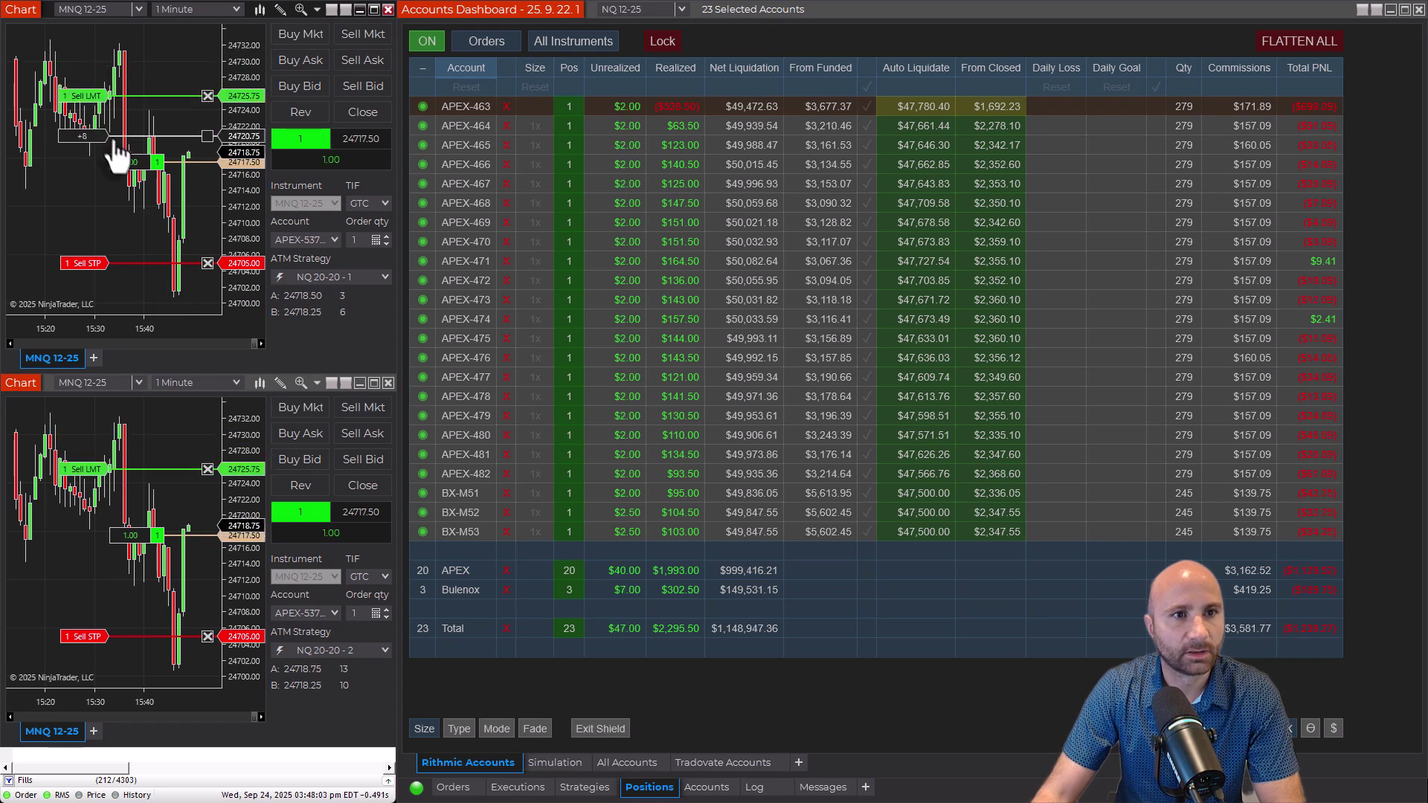
click(112, 139)
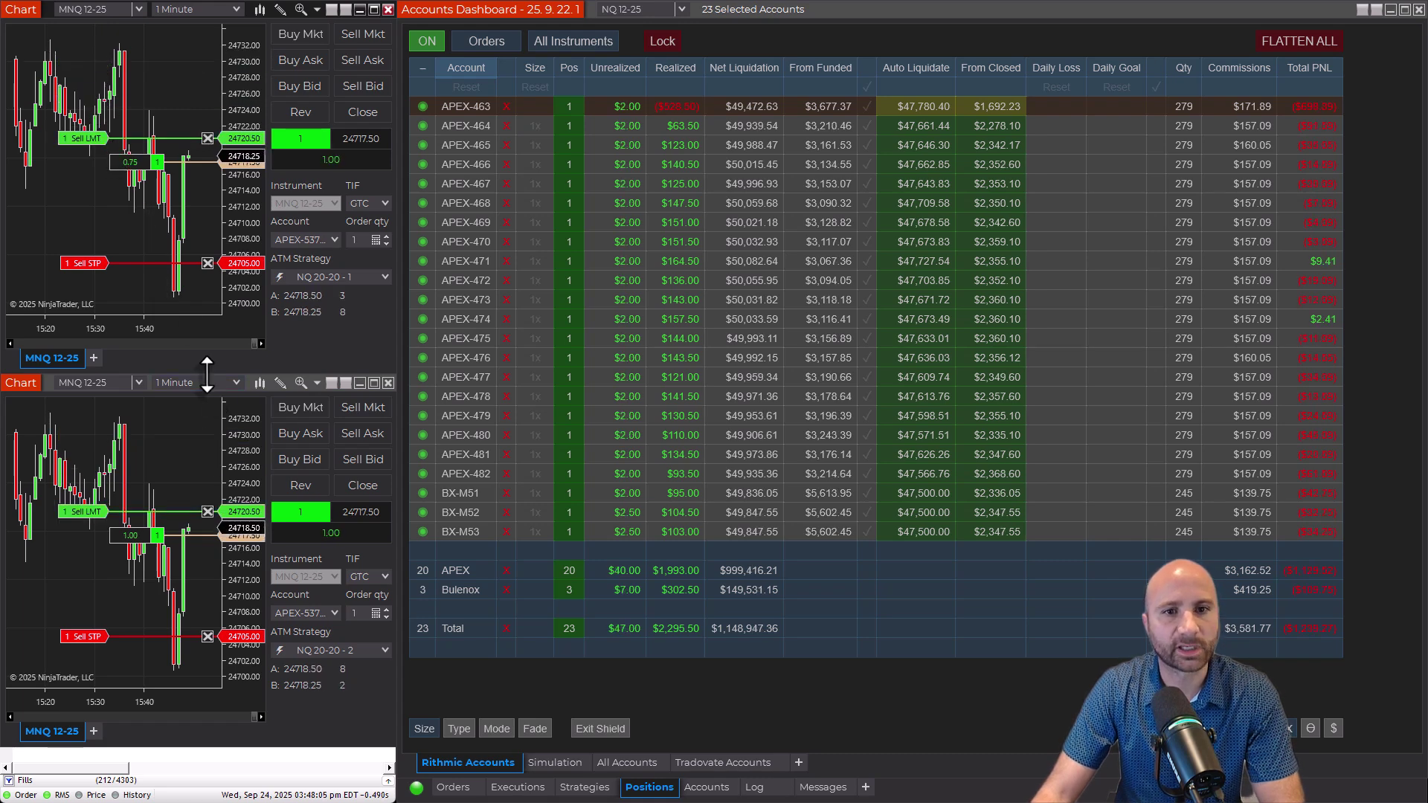
Step: Check the Positions list, inspecting the APEX-471 row
click(223, 764)
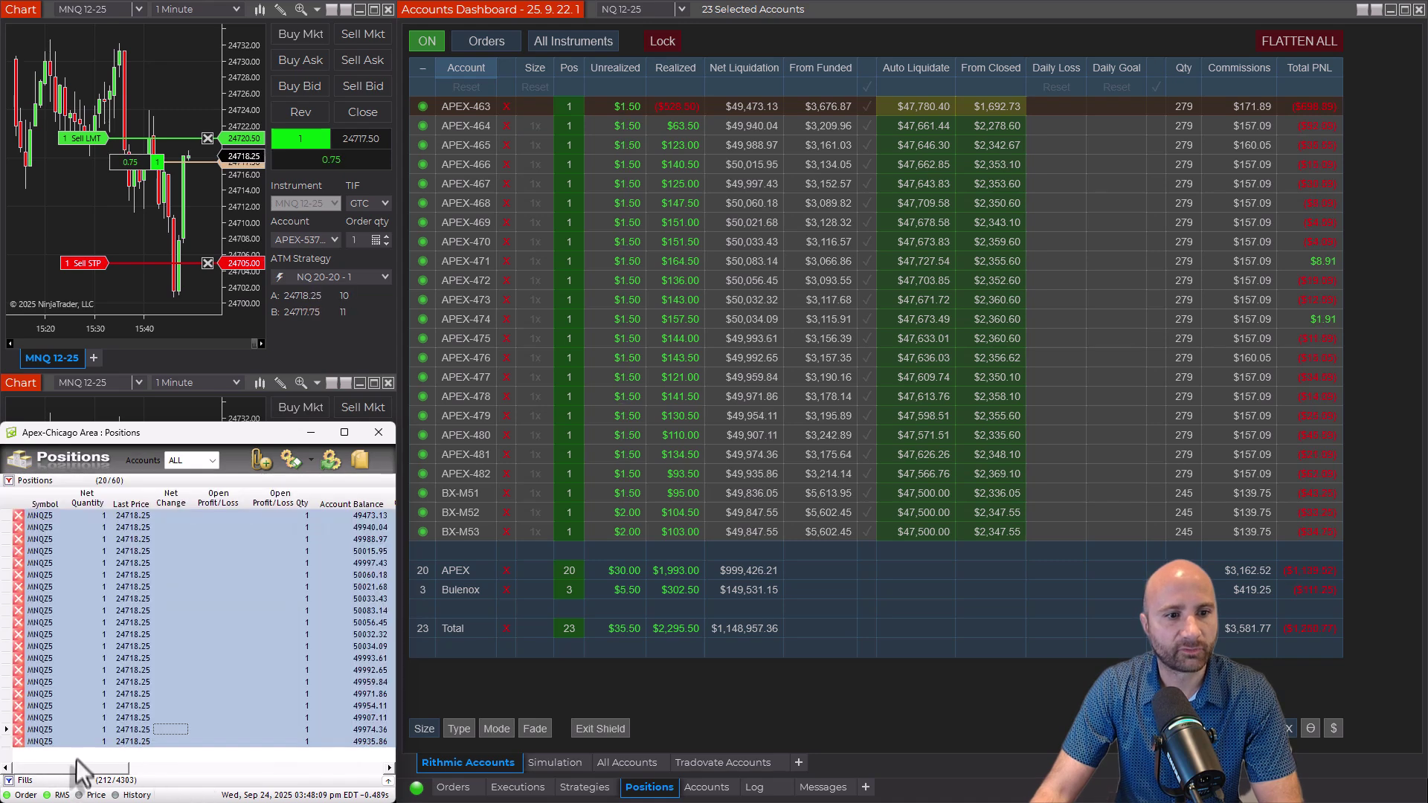
click(98, 610)
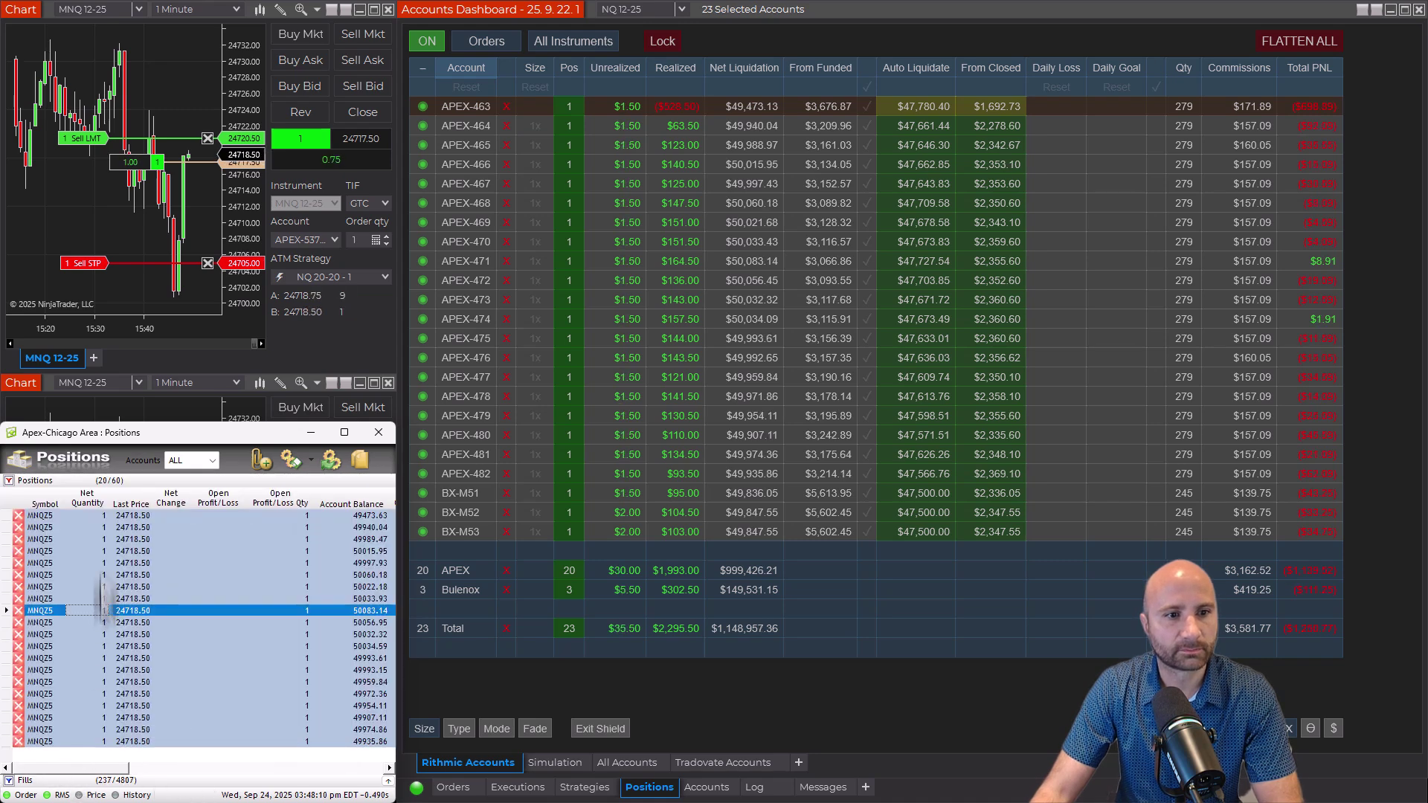
click(61, 762)
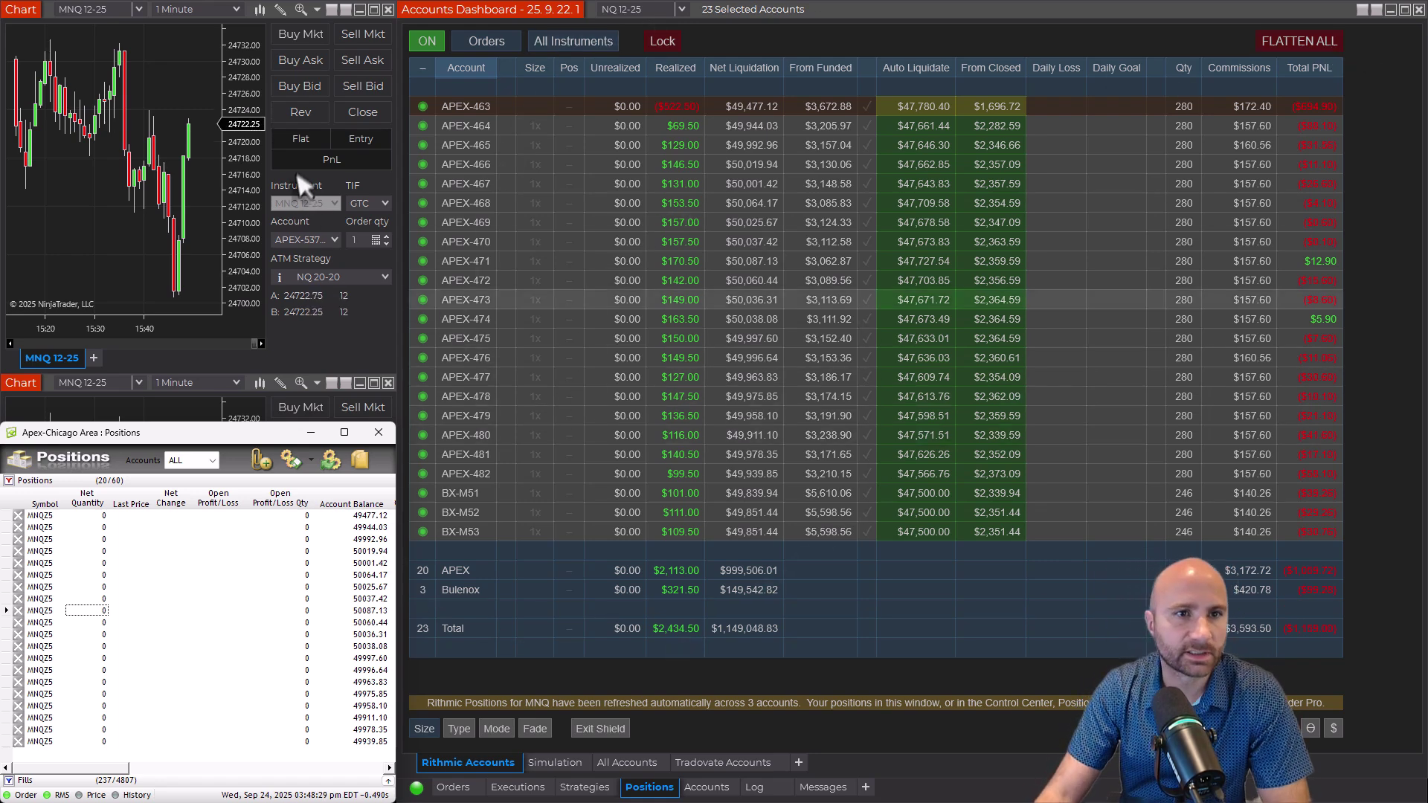
Step: Enter a one-contract long with a 24720.00 buy limit raised to the bid to fill
right_click(204, 142)
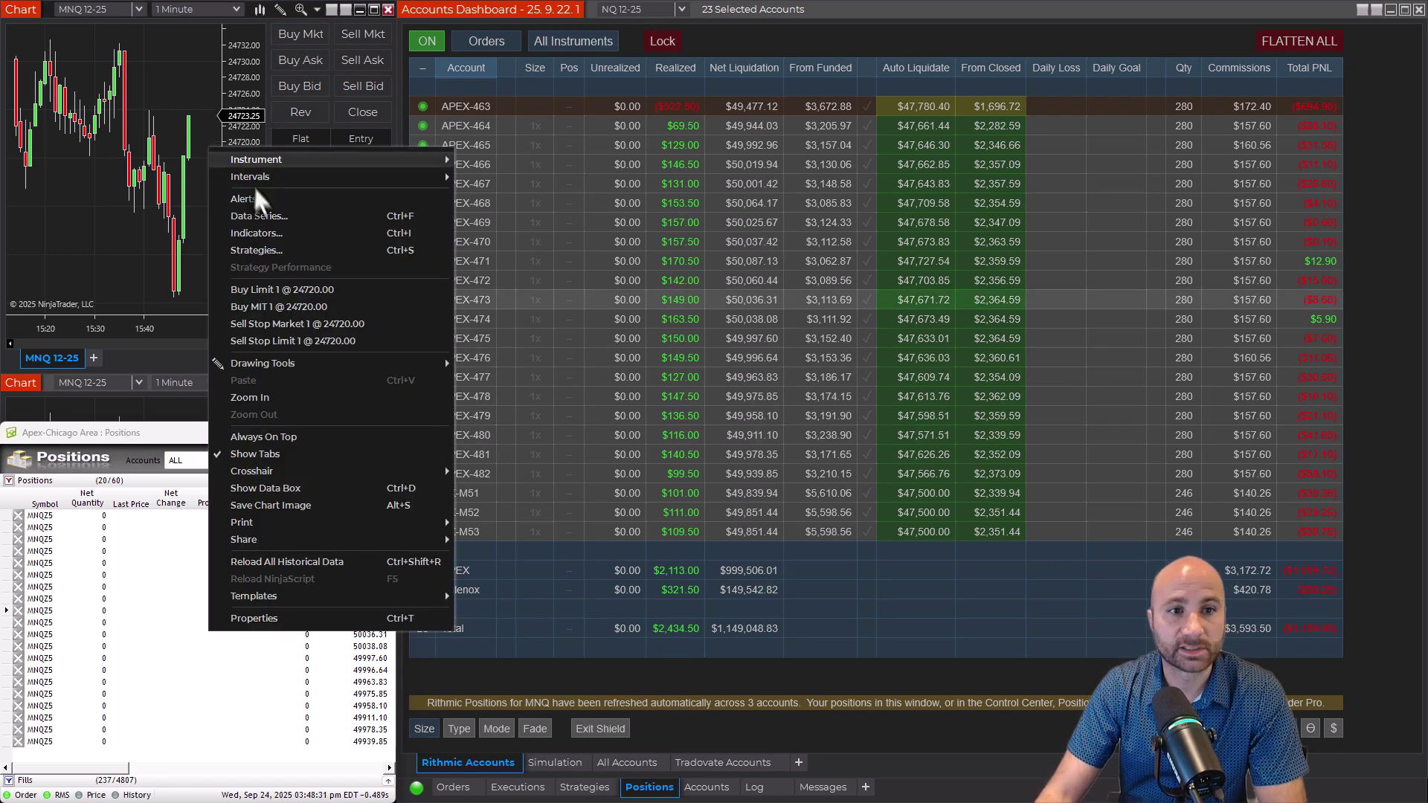
click(274, 291)
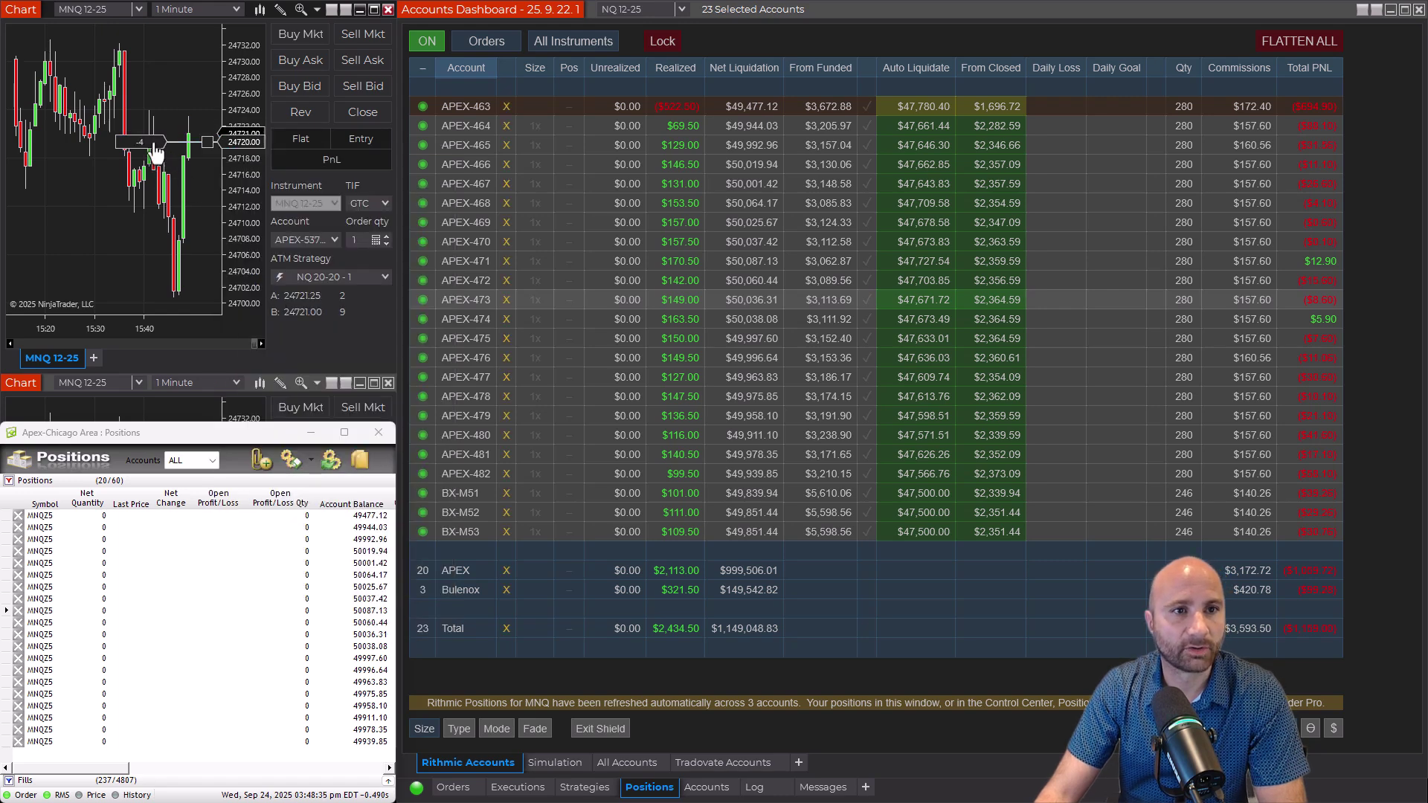
drag(154, 141, 157, 123)
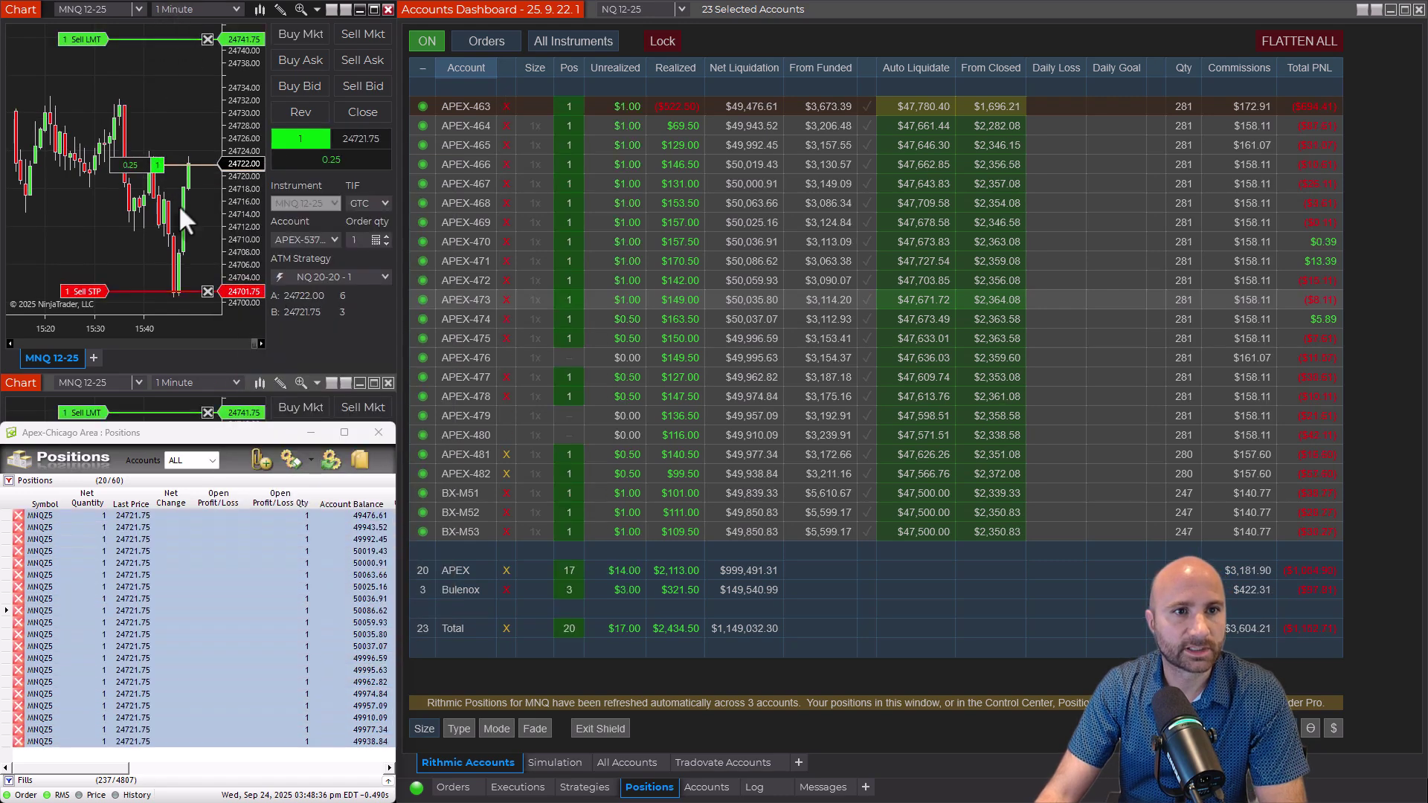
Step: Raise the stop to 24708.50, lower the target to 24724.75, then exit the long
drag(92, 292, 92, 249)
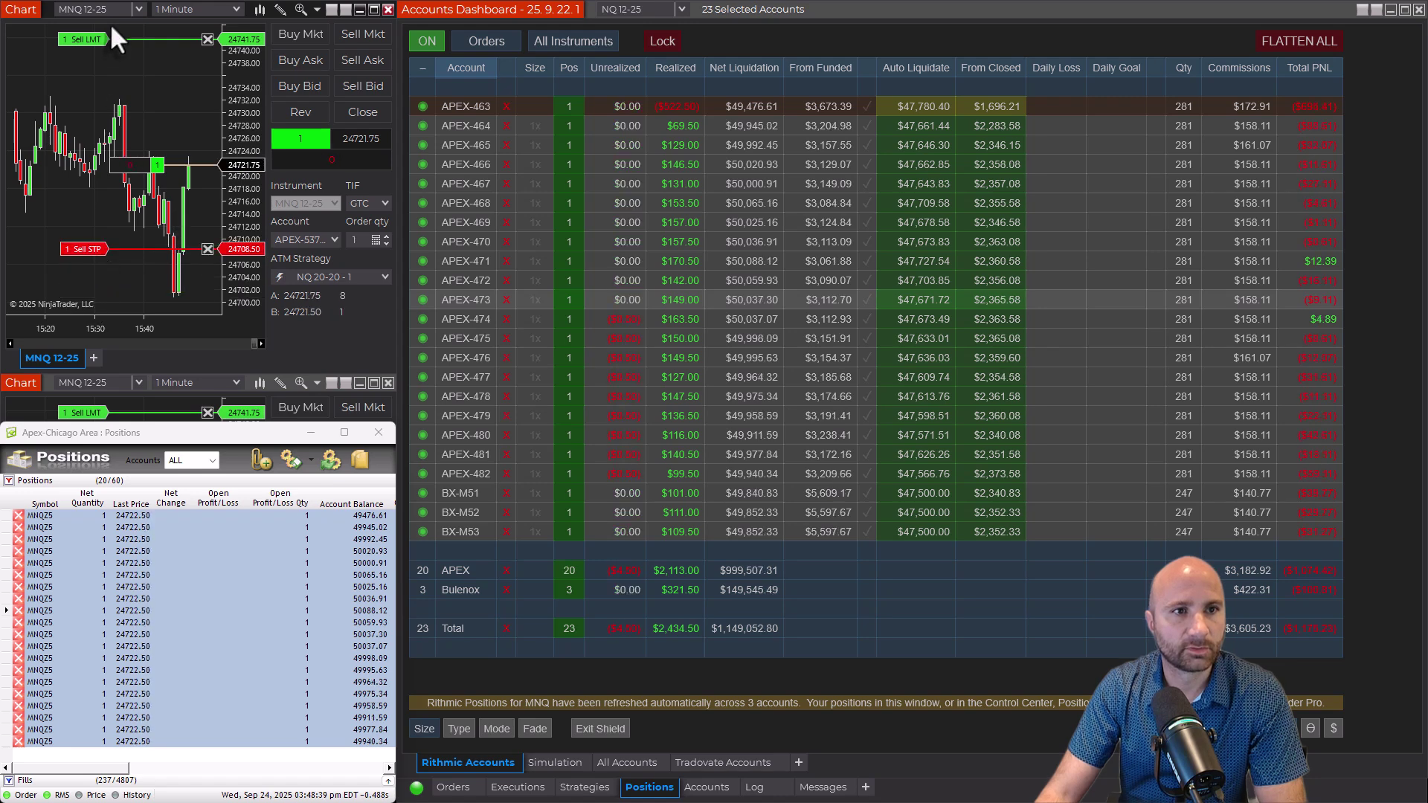
drag(86, 38, 103, 93)
drag(97, 40, 96, 70)
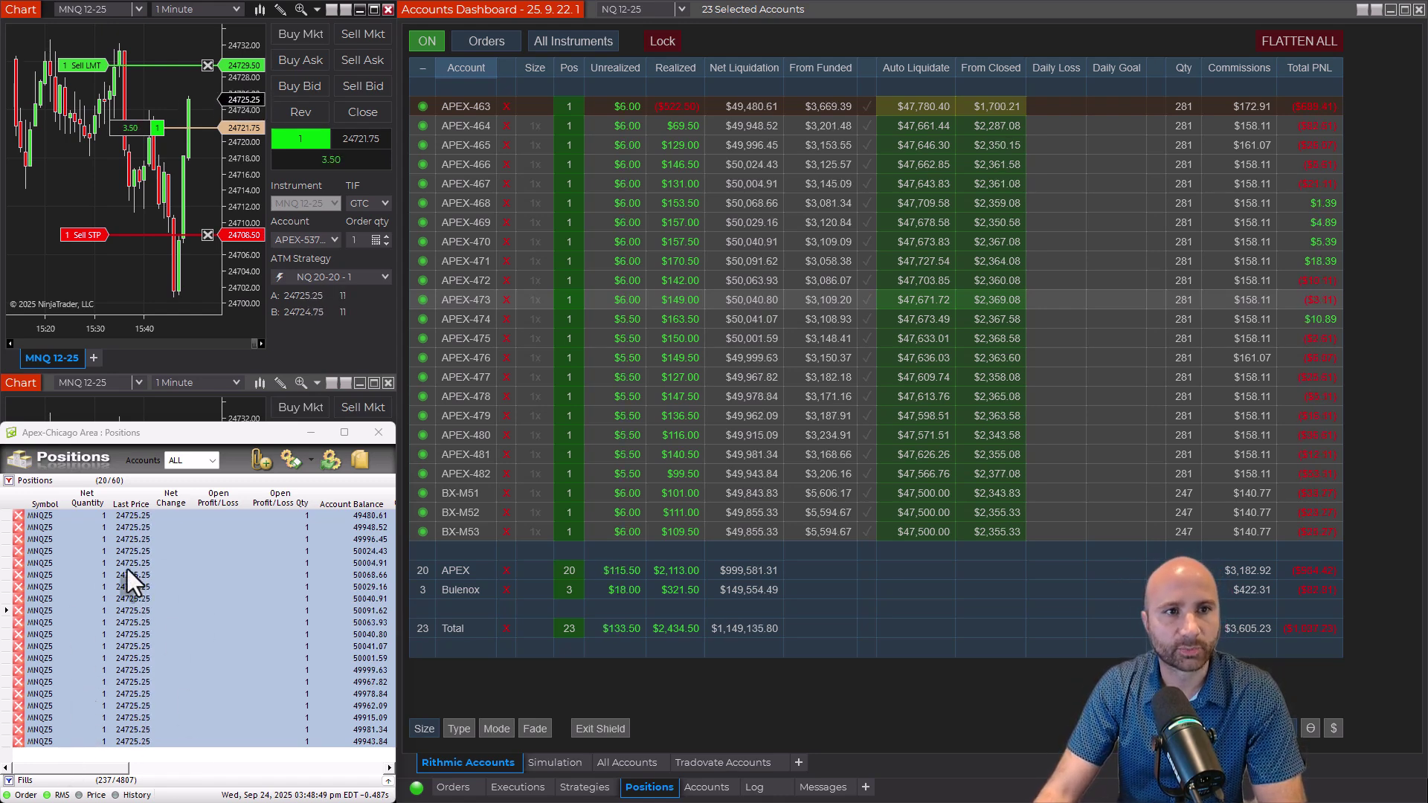
drag(95, 67, 96, 104)
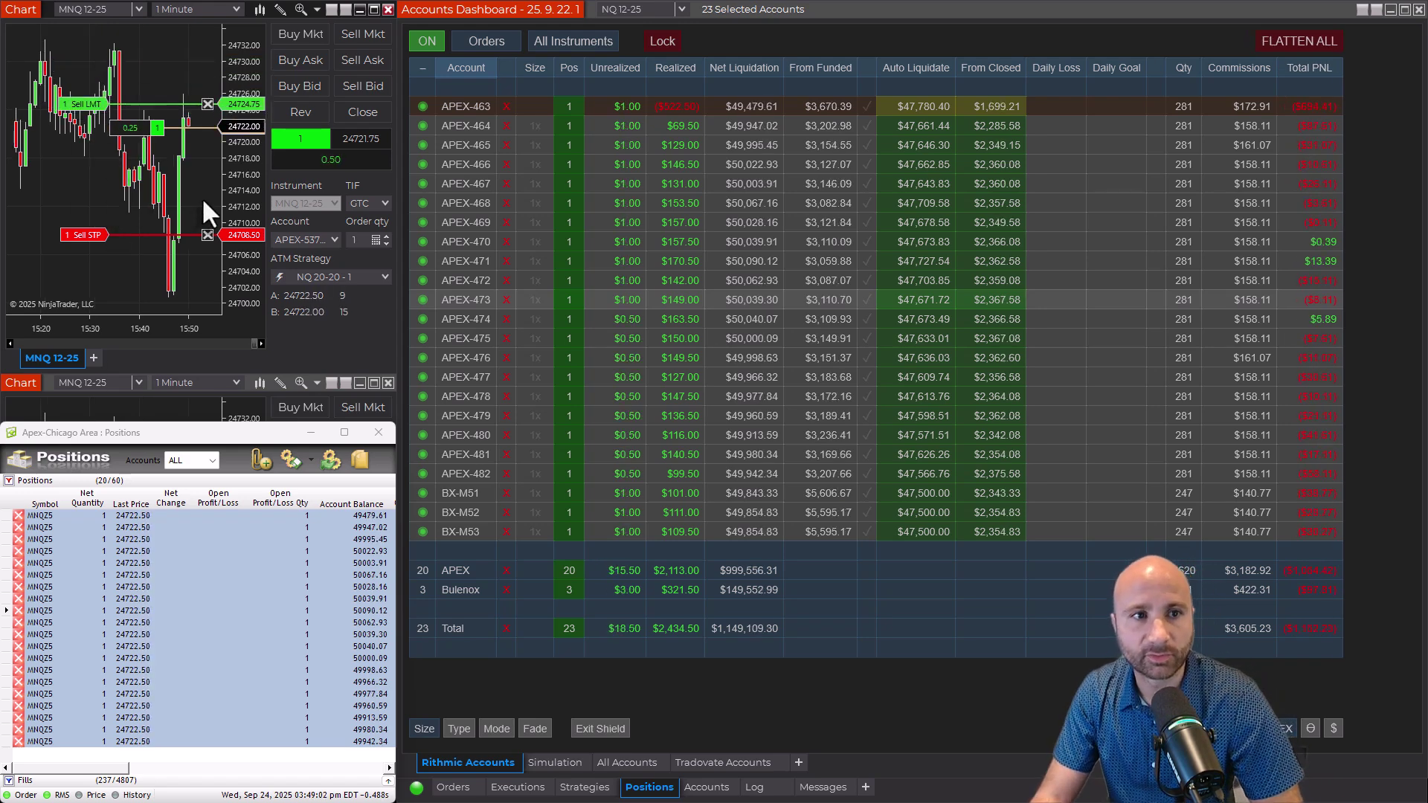
mouse_move(141, 128)
mouse_down()
mouse_move(83, 118)
mouse_move(95, 136)
mouse_up()
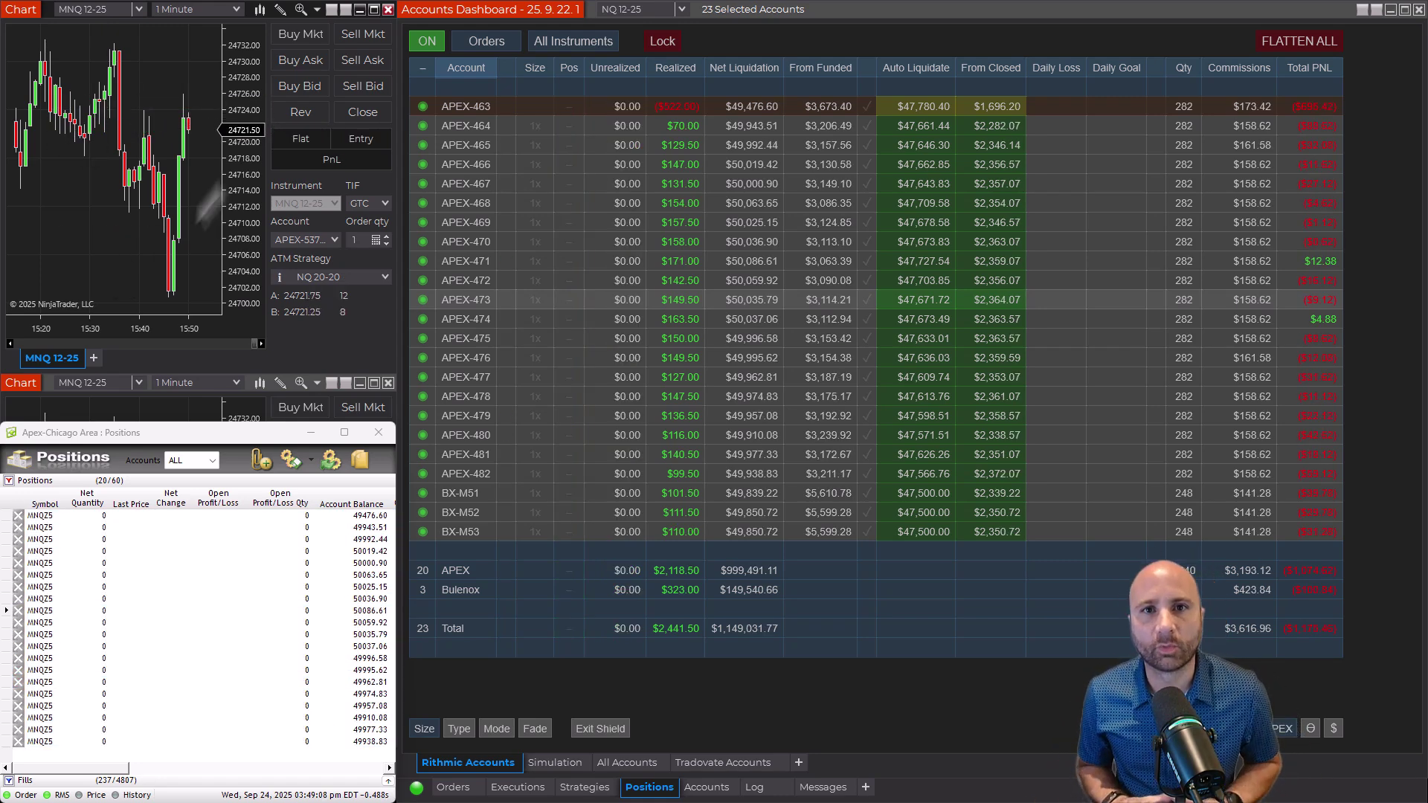
Step: Buy one MNQ contract at market on every account and lower the profit target to 24726.00
click(314, 34)
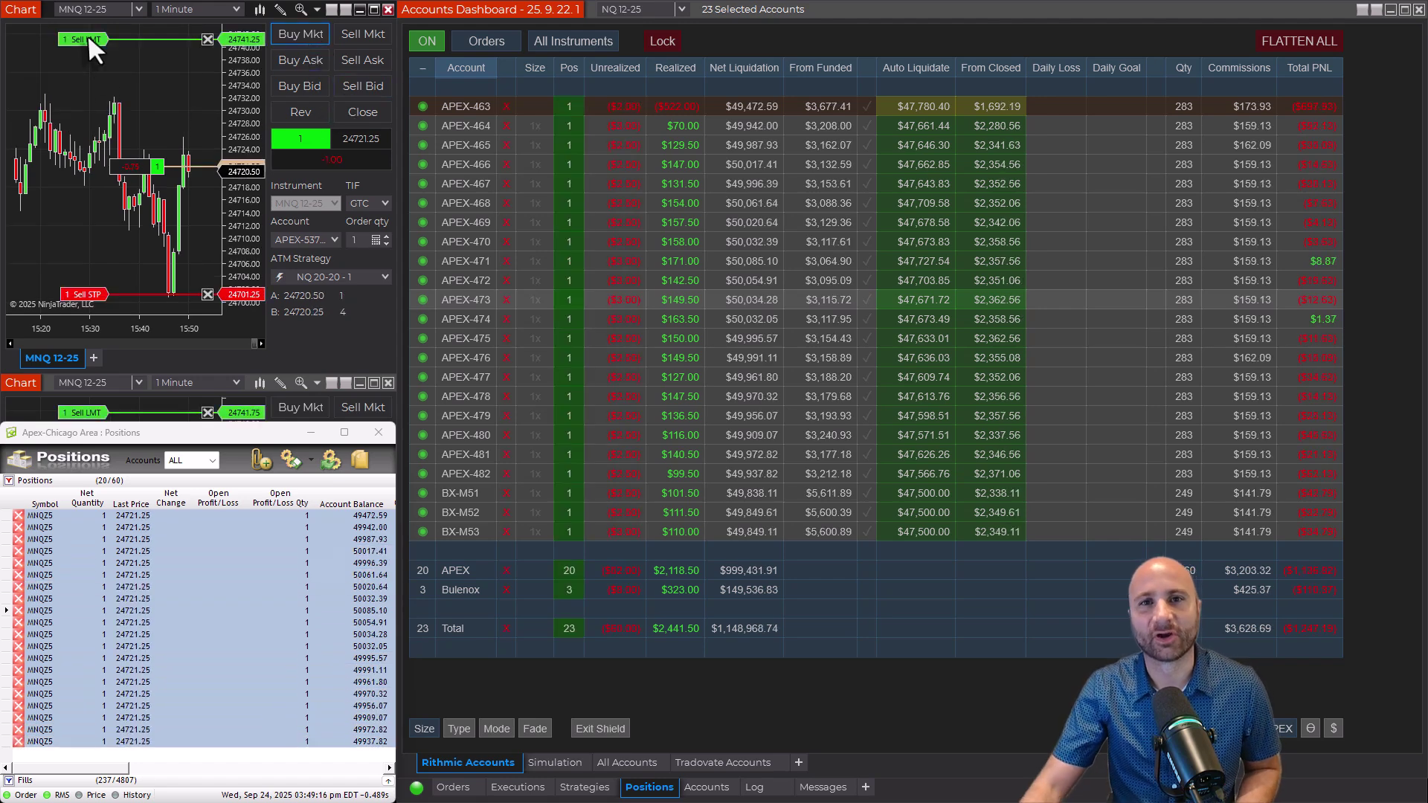
drag(88, 37, 99, 136)
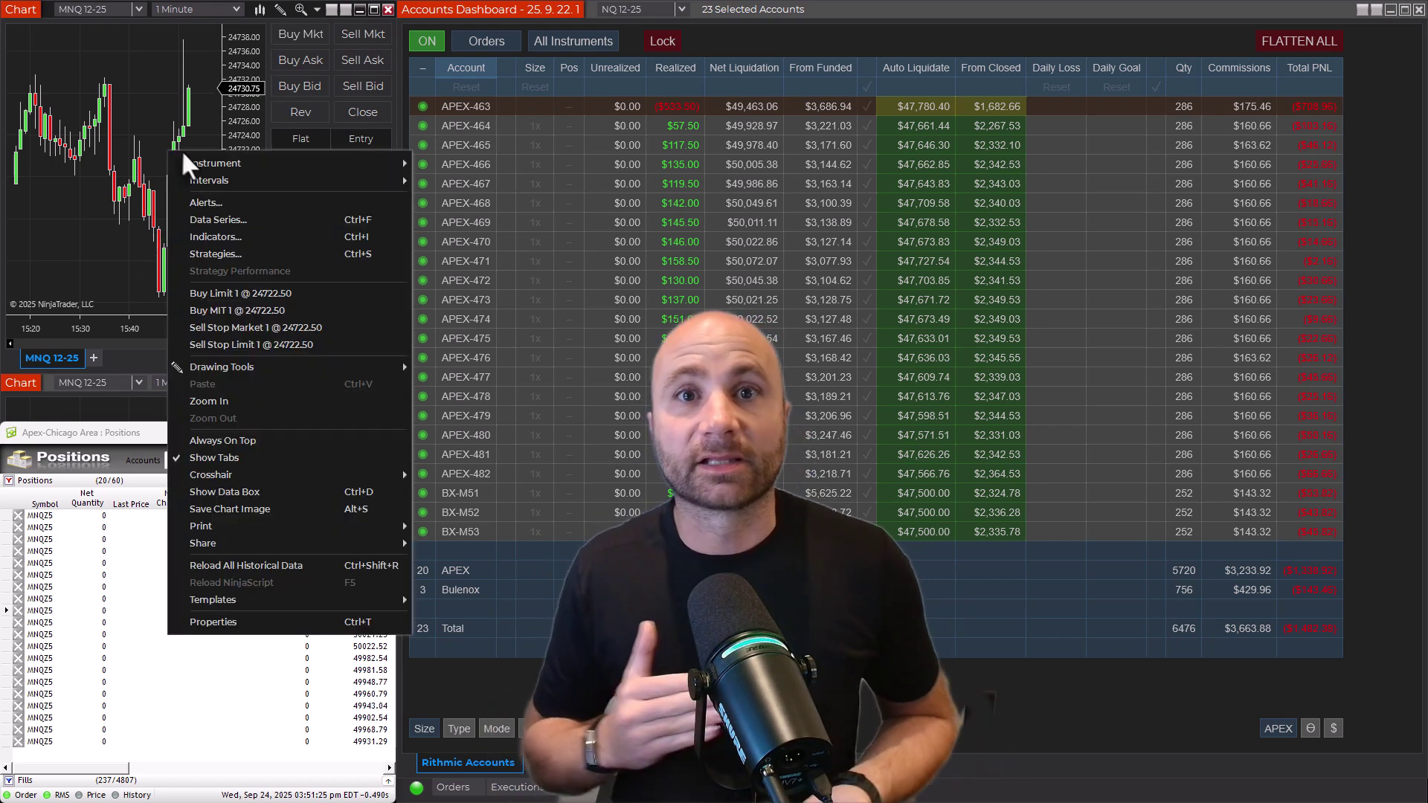
Step: Fill a buy limit raised to 24730.25, then lower the profit target to that entry price
click(242, 293)
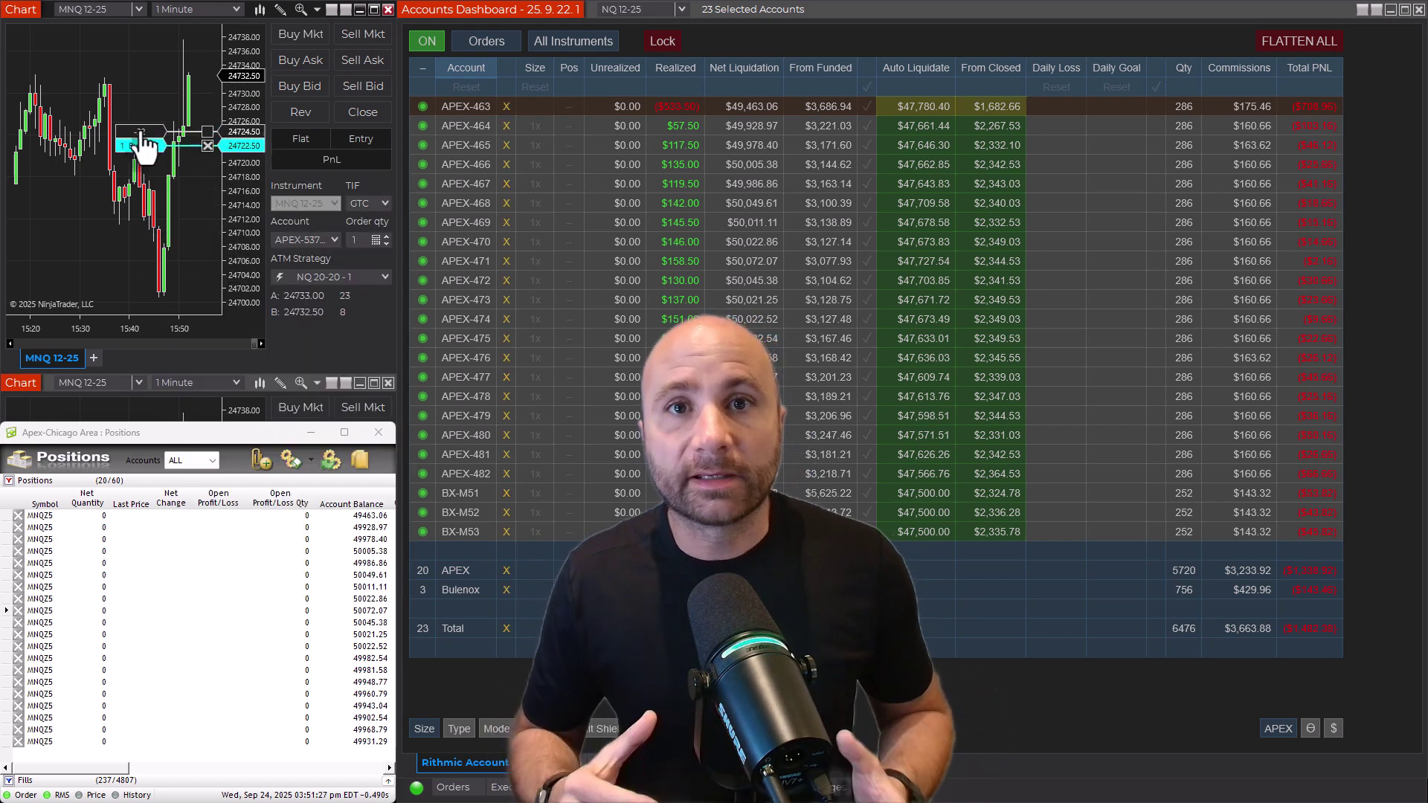
drag(140, 141, 145, 91)
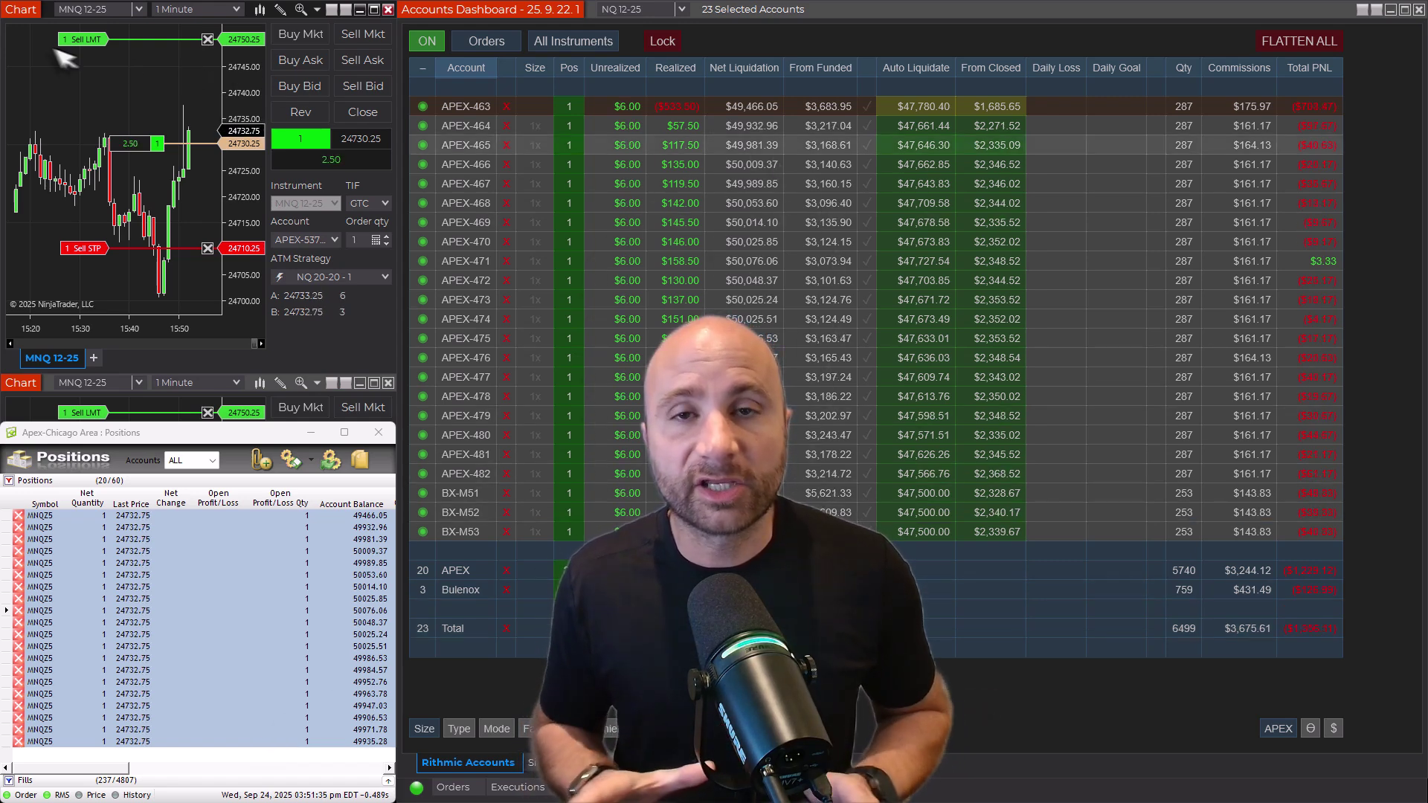
drag(82, 39, 110, 123)
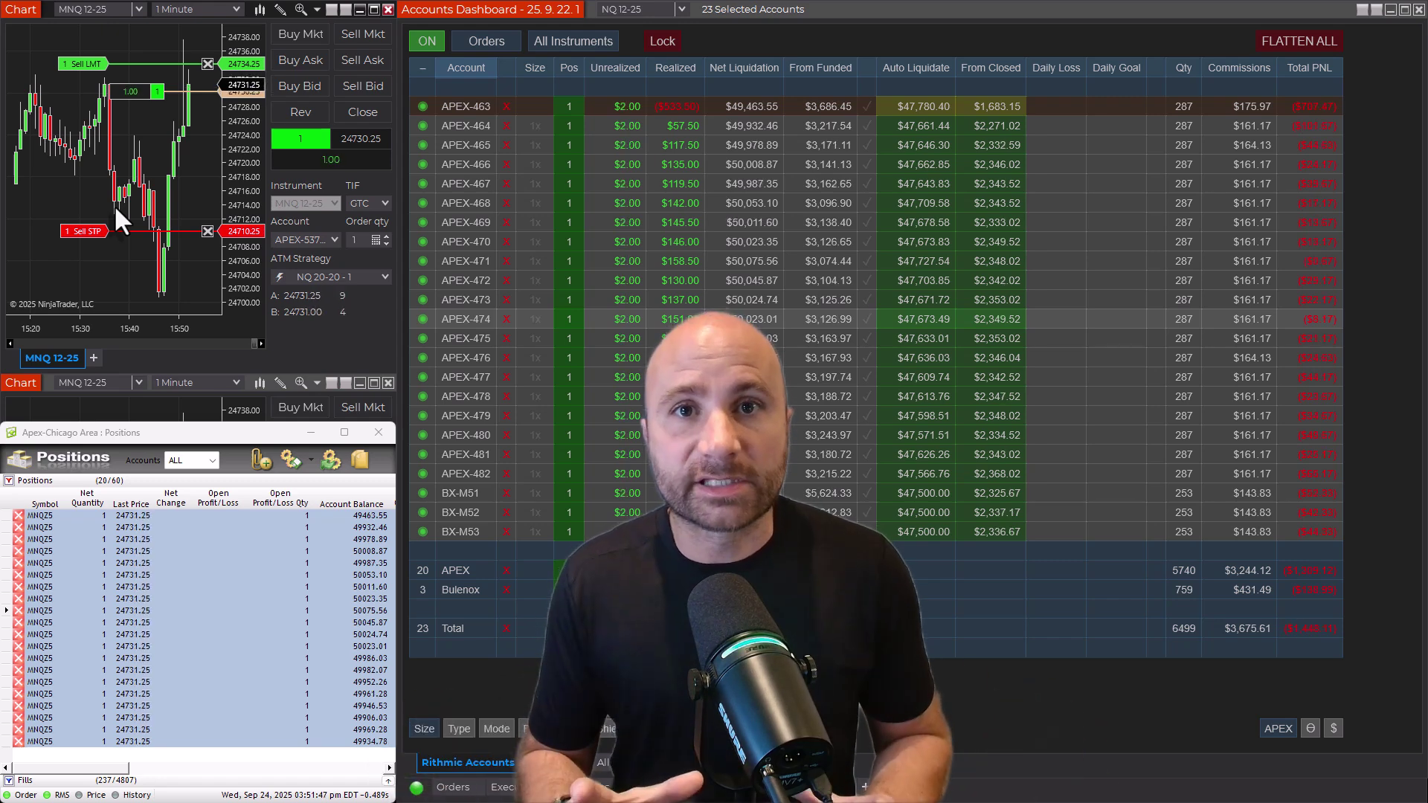
drag(95, 65, 94, 80)
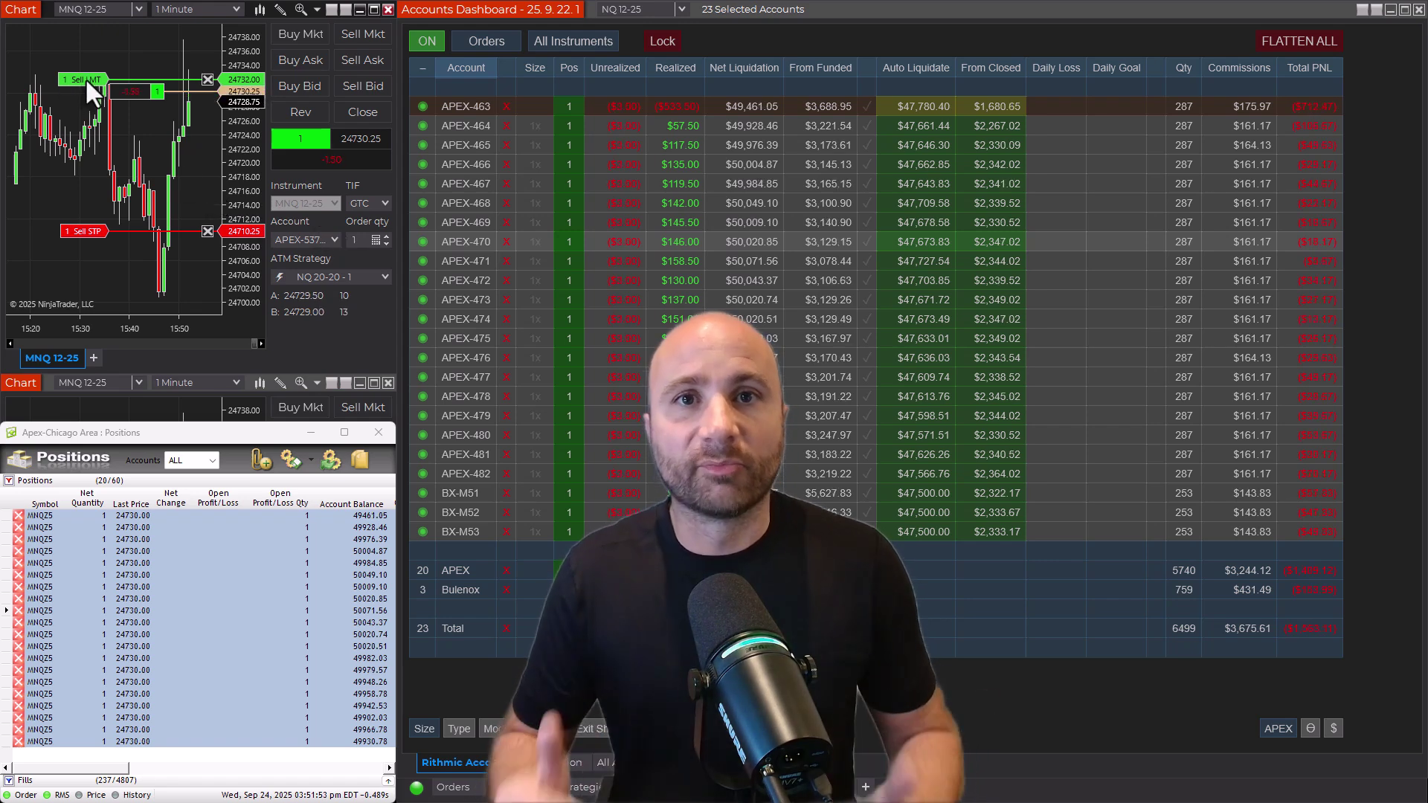
drag(85, 78, 89, 88)
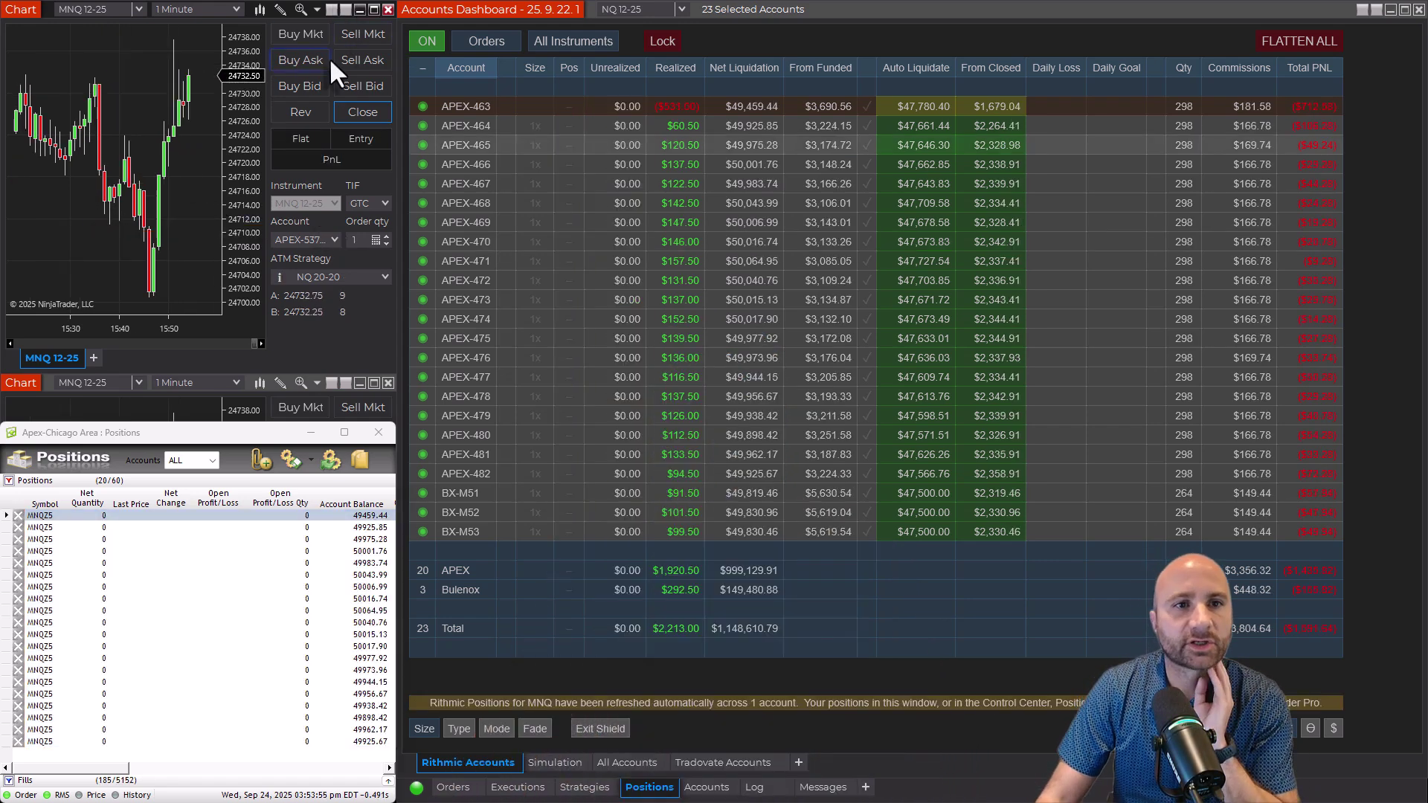
Step: Sell one MNQ contract at market on all 23 accounts
click(365, 33)
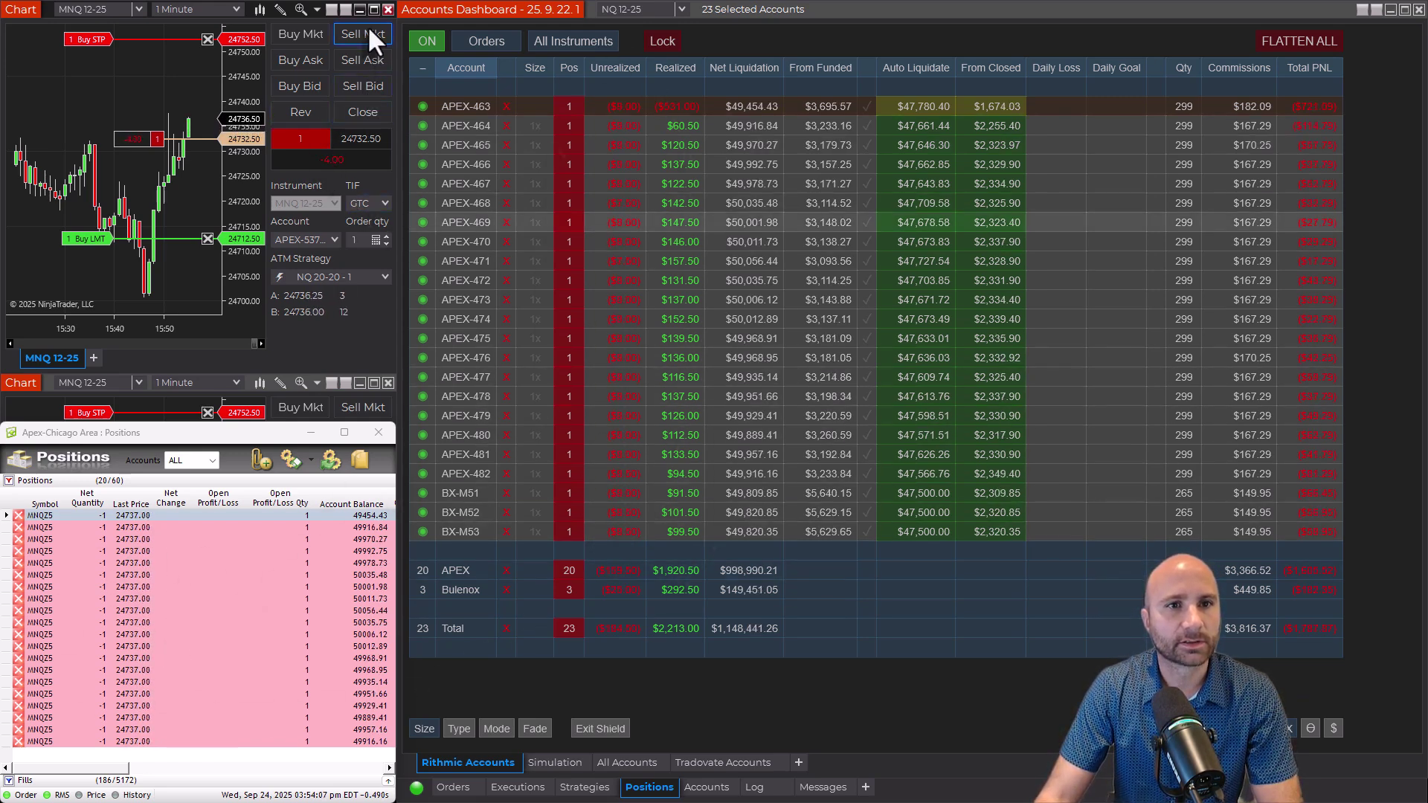
Step: Close the short, cancel its orders, and flatten all positions with RITHMIC/FLATTEN ALL
click(369, 111)
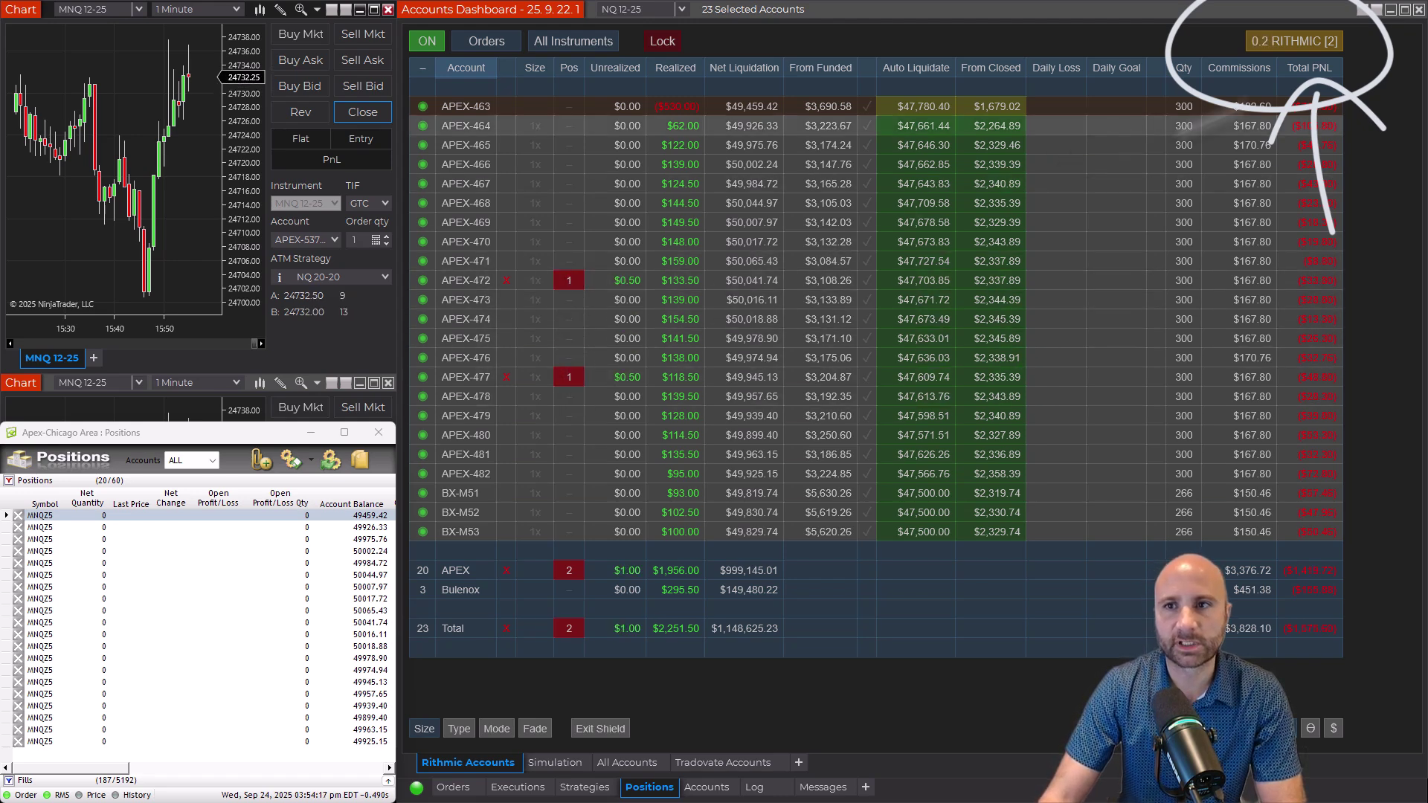
click(1322, 47)
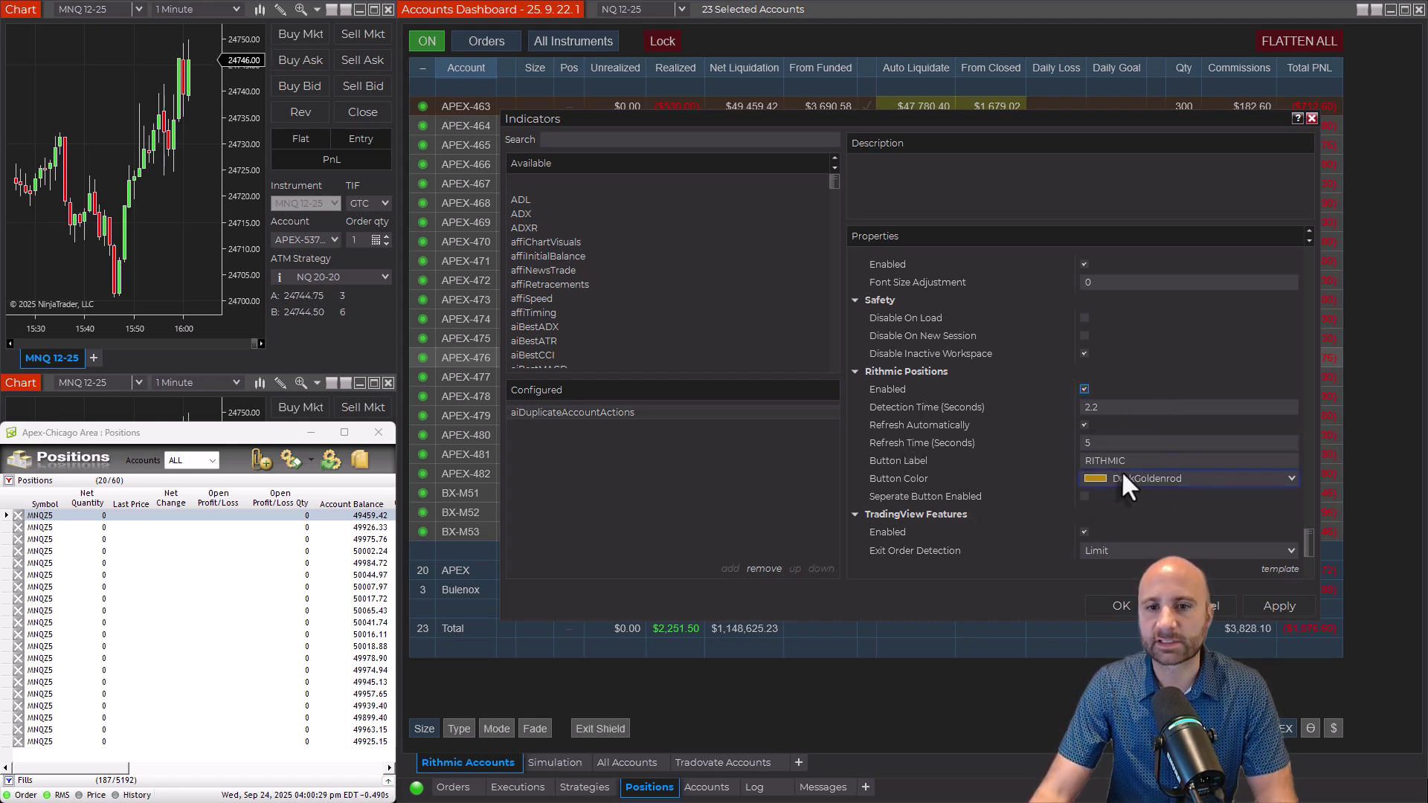
click(1145, 406)
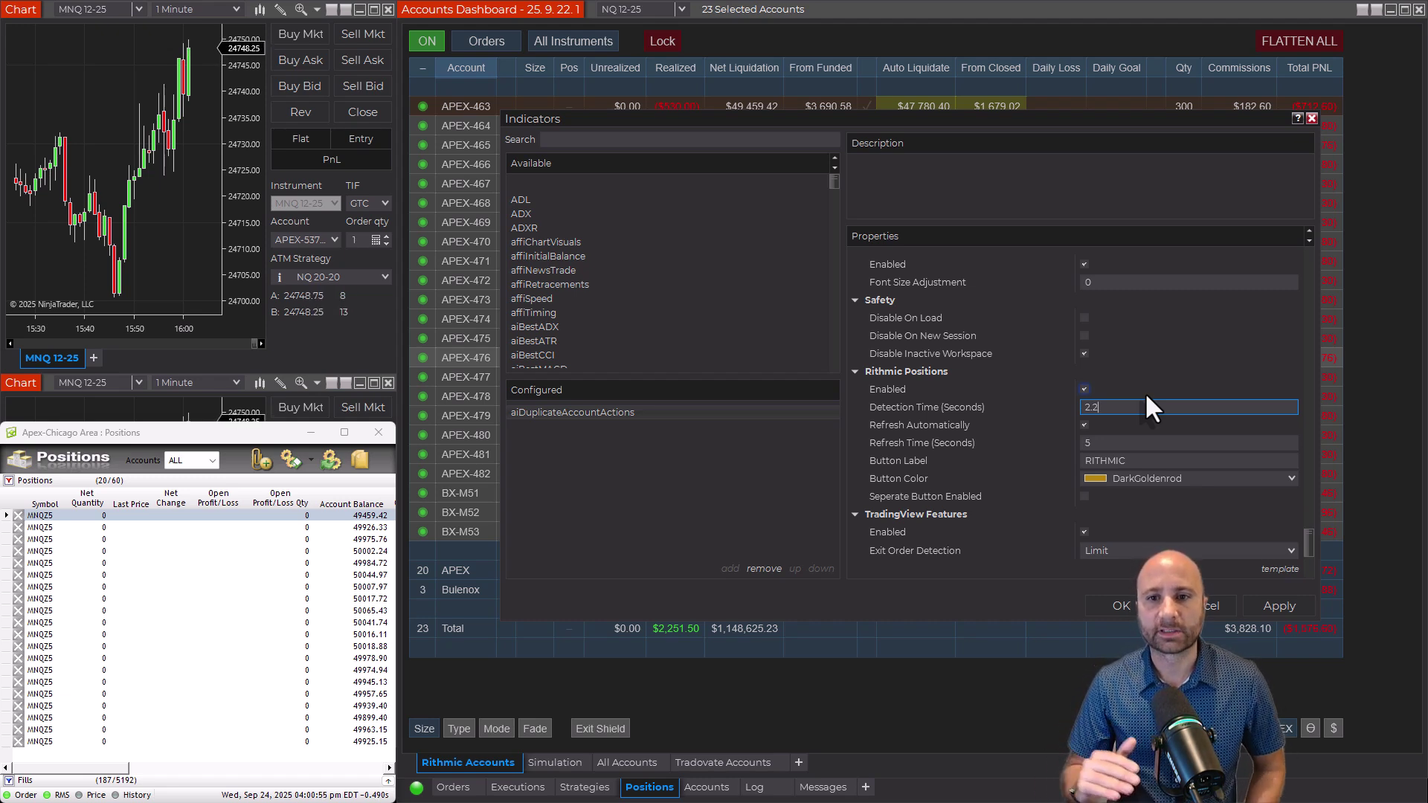
drag(1146, 407, 1073, 408)
click(1150, 408)
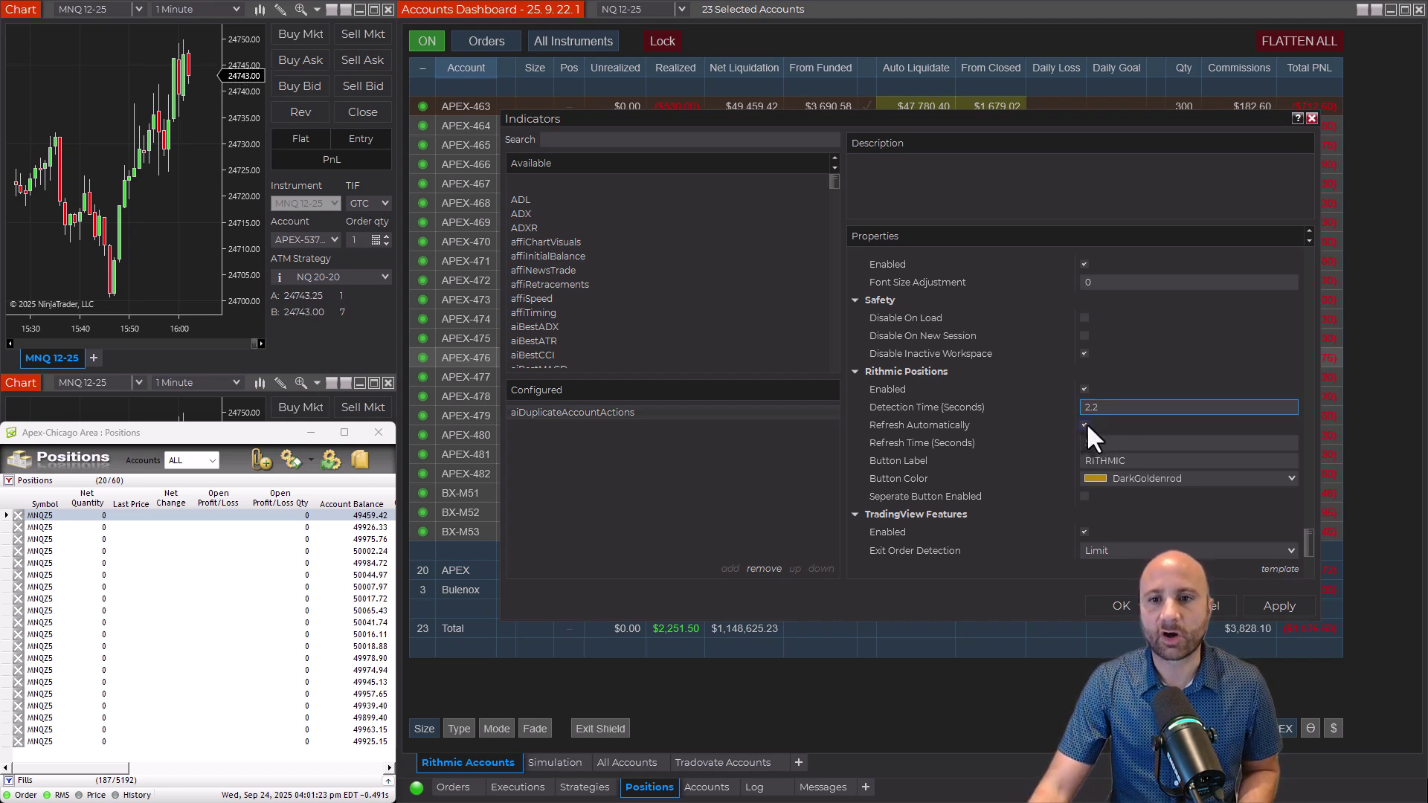
click(1080, 441)
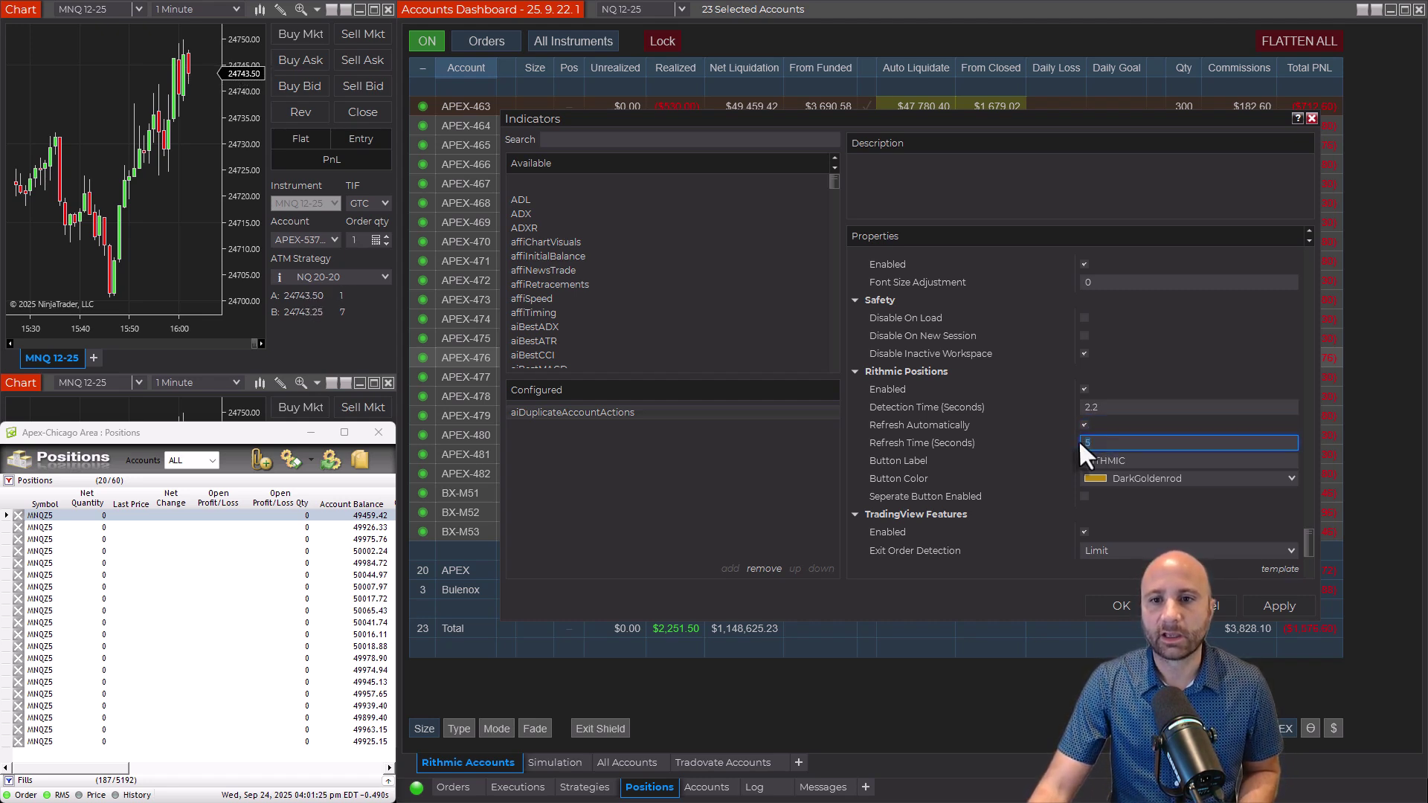
click(1120, 445)
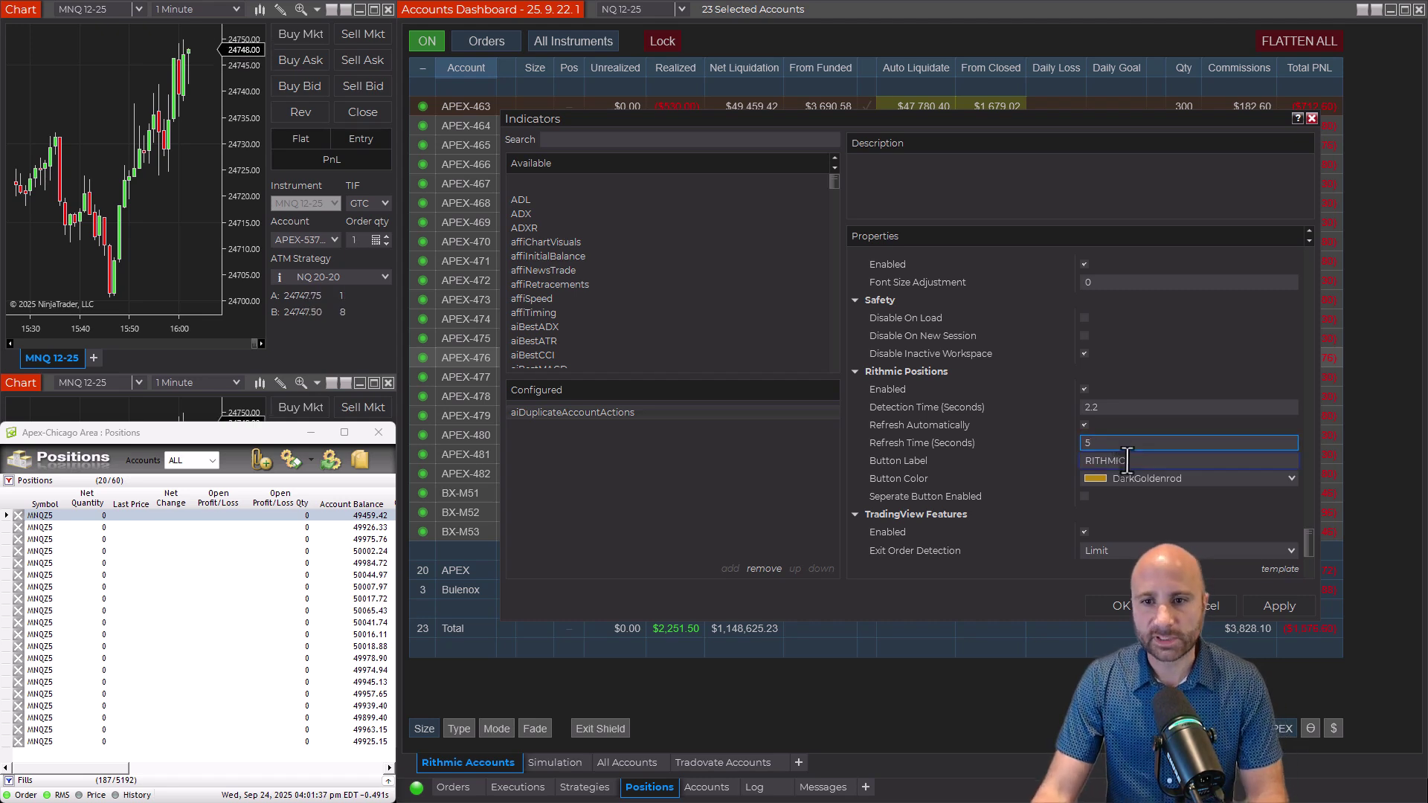
click(1140, 460)
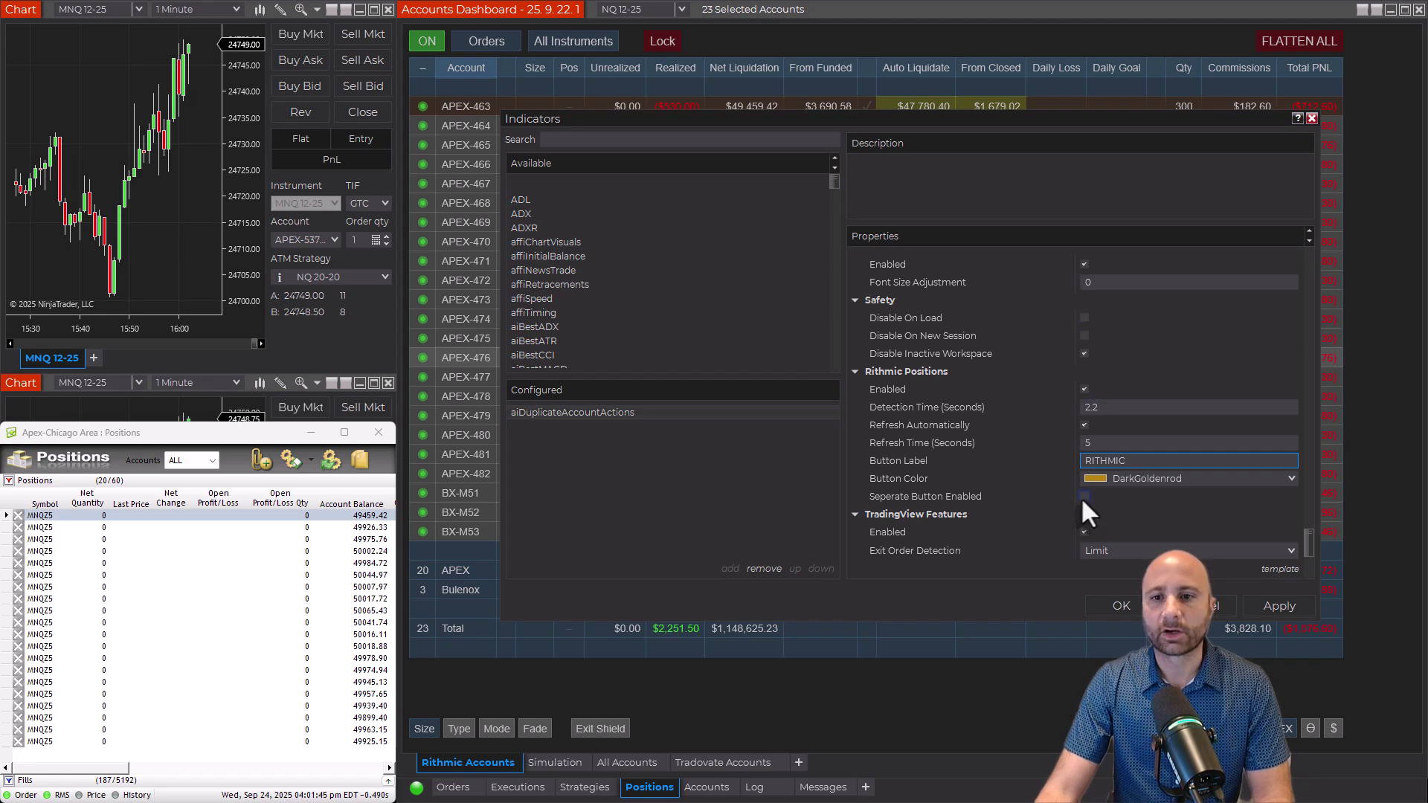
Step: Confirm the Rithmic Positions indicator settings with OK
click(1140, 609)
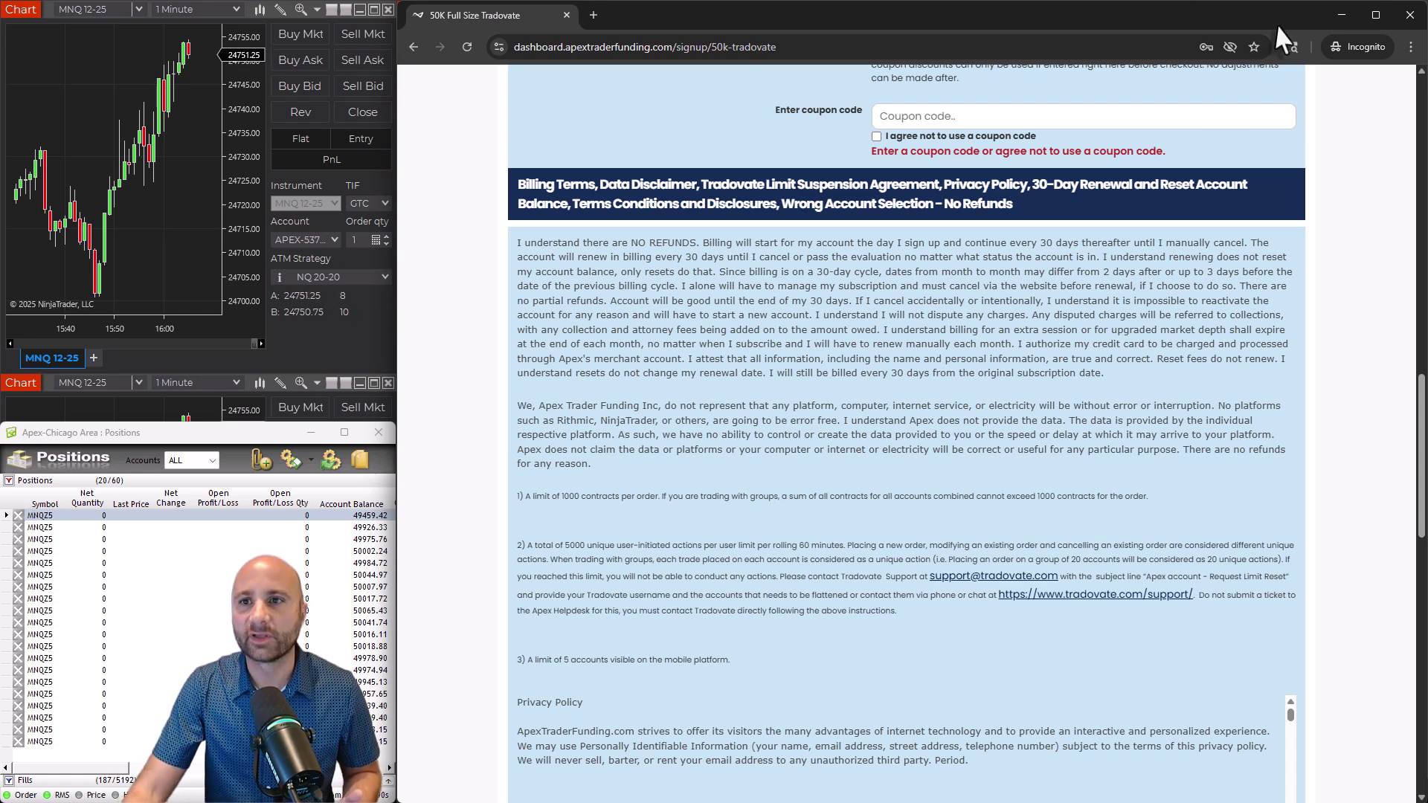
Step: Minimize the Chrome signup terms page to bring back the NinjaTrader Accounts Dashboard
click(1341, 15)
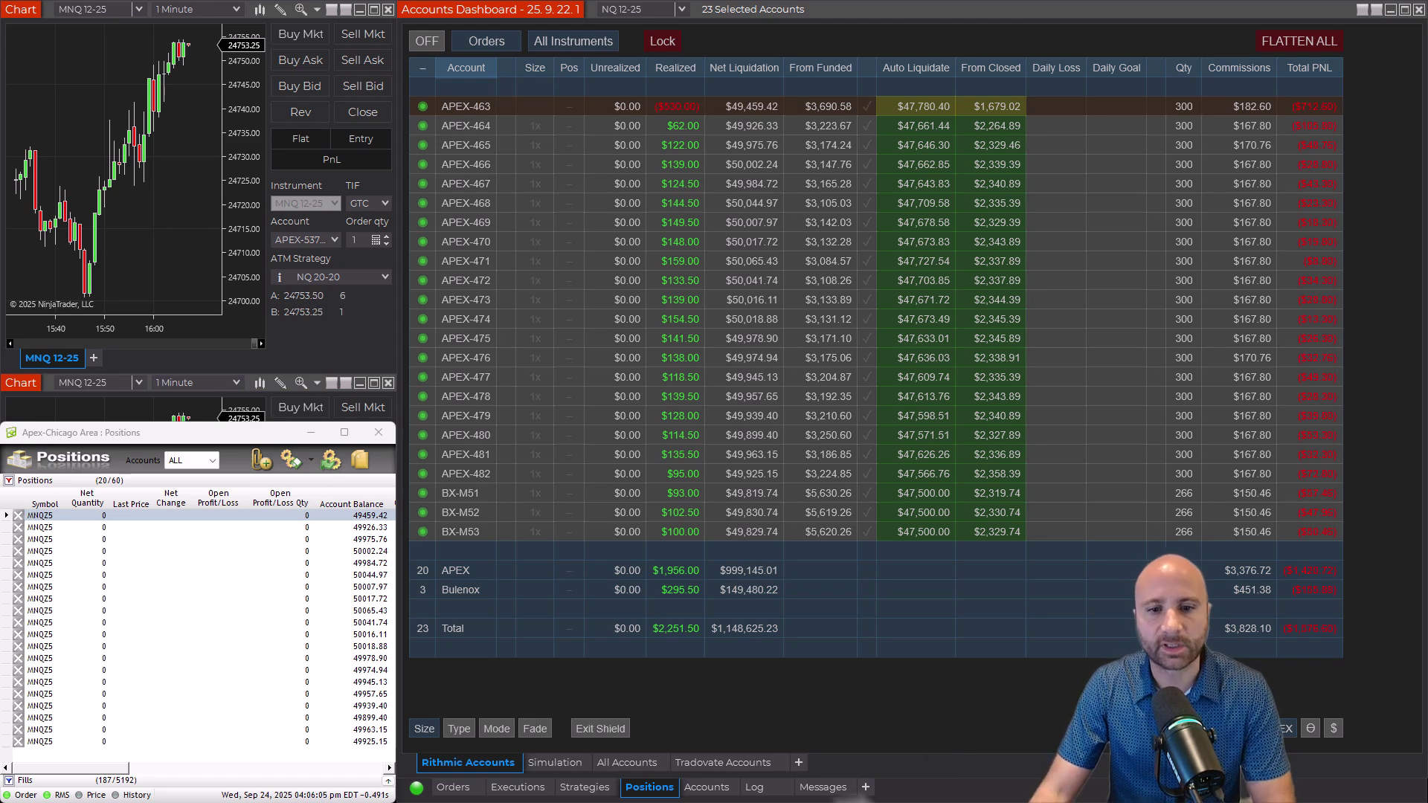
Step: Open the All Accounts tab and browse the 73 APEX, BX, PAAPEX and Sim accounts
click(622, 755)
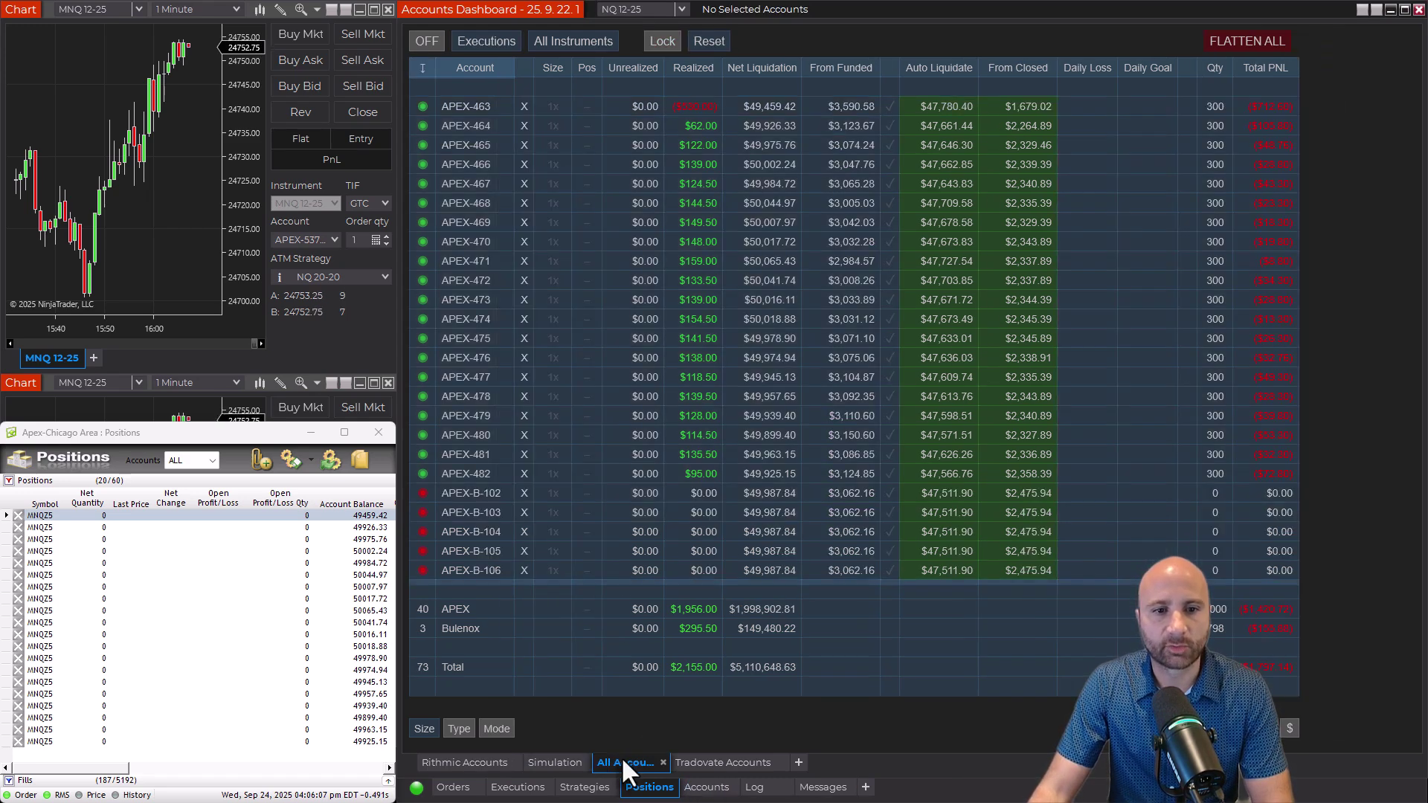
scroll(653, 196, down, 2)
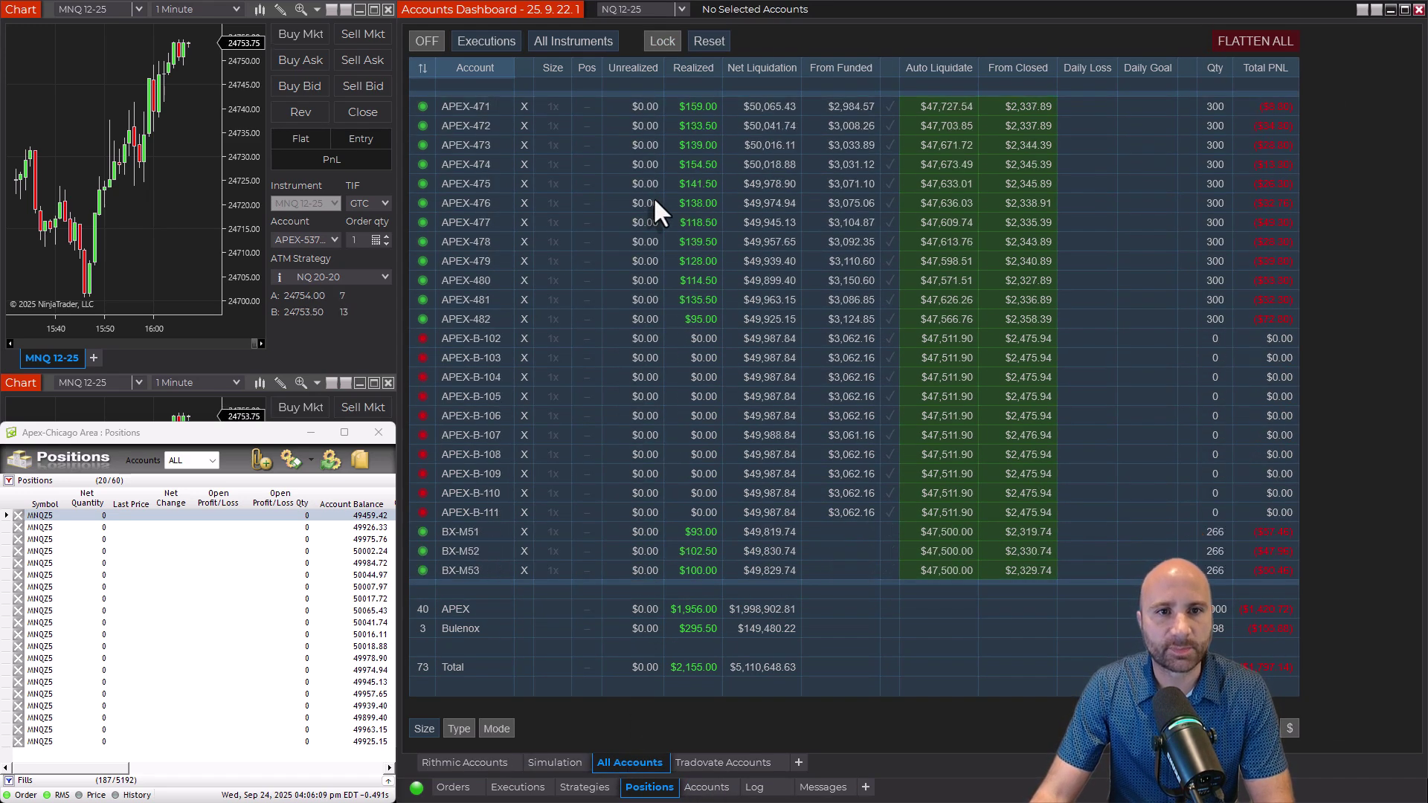
scroll(653, 197, up, 2)
scroll(647, 327, down, 4)
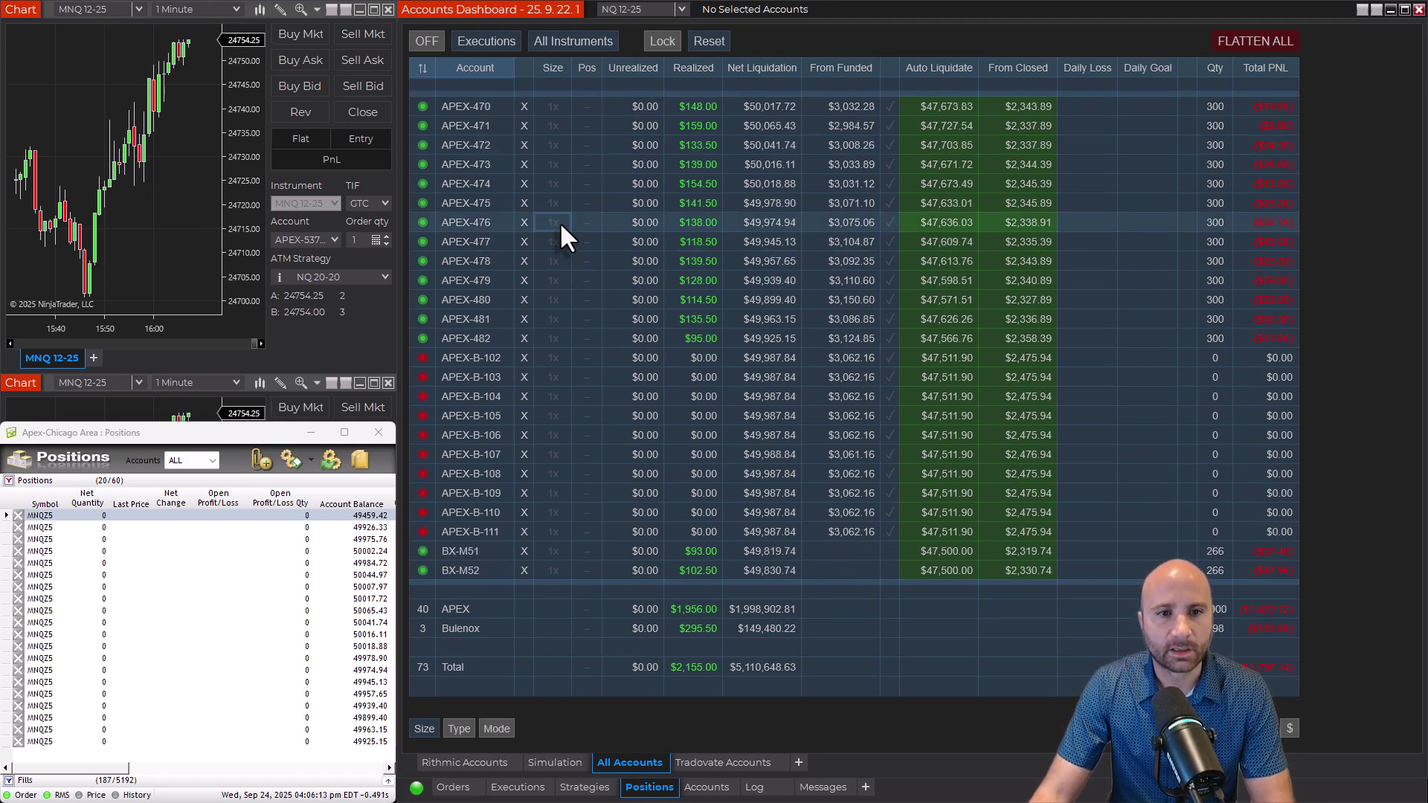
scroll(559, 222, up, 1)
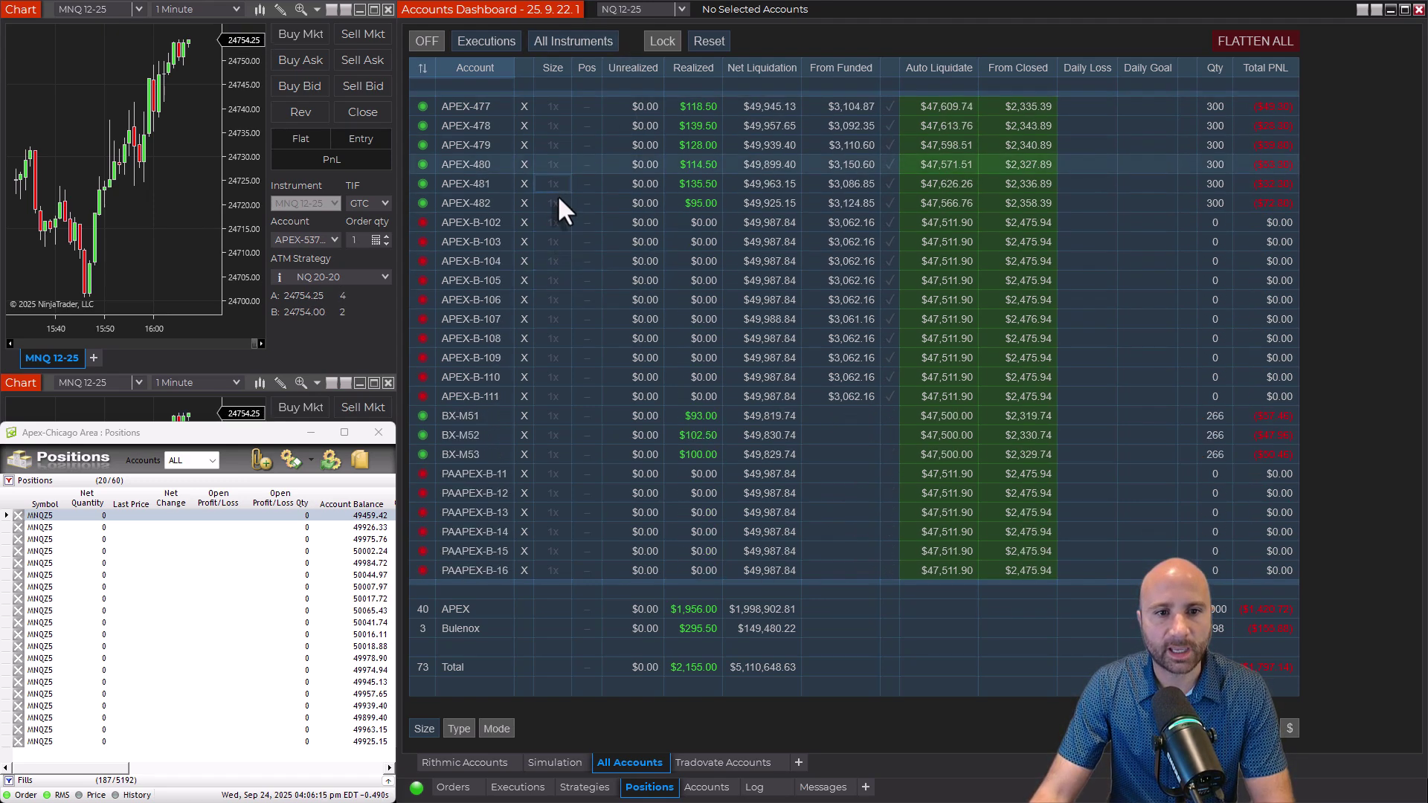
scroll(557, 190, down, 5)
scroll(554, 149, up, 3)
scroll(552, 140, down, 2)
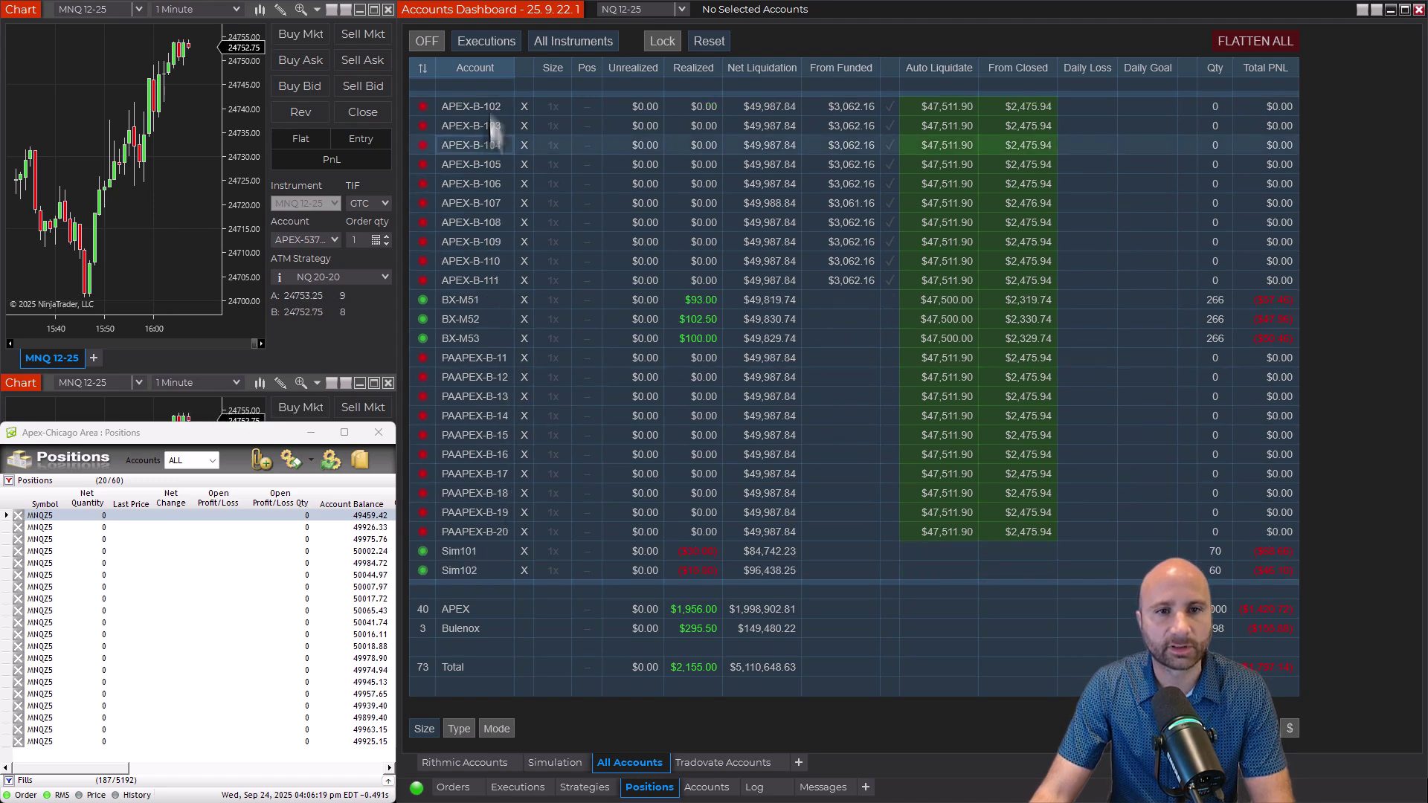
scroll(523, 319, up, 2)
scroll(524, 320, down, 3)
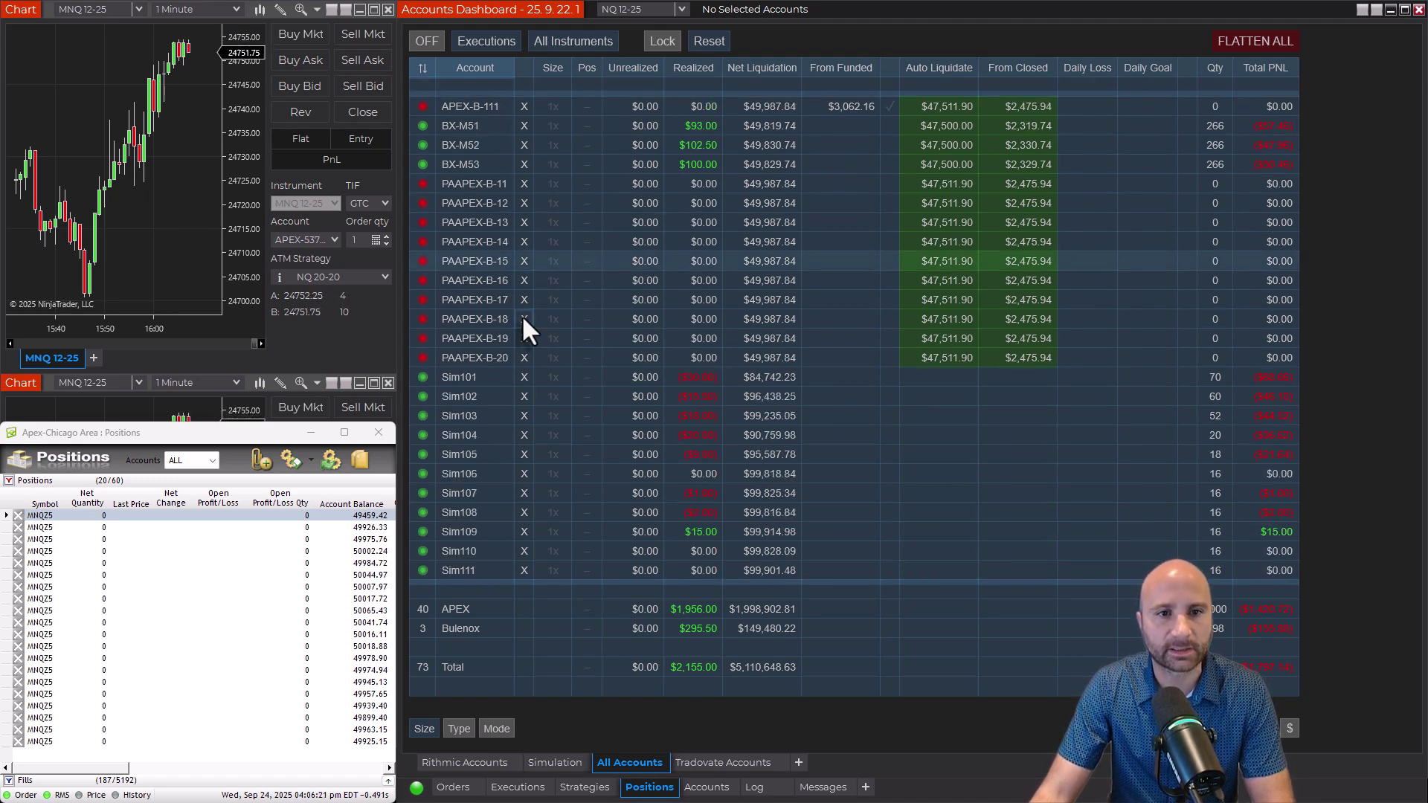
scroll(523, 316, down, 5)
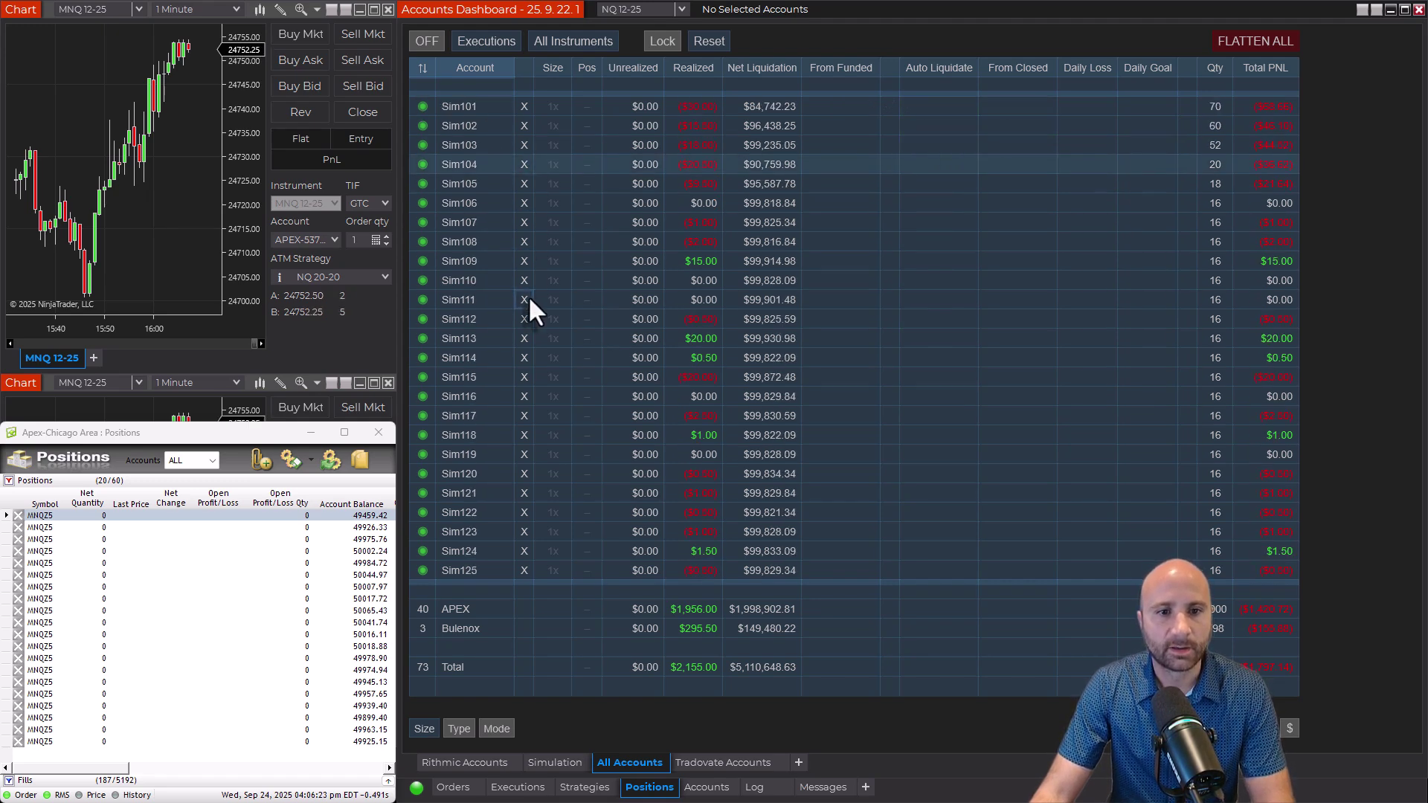
scroll(528, 299, up, 10)
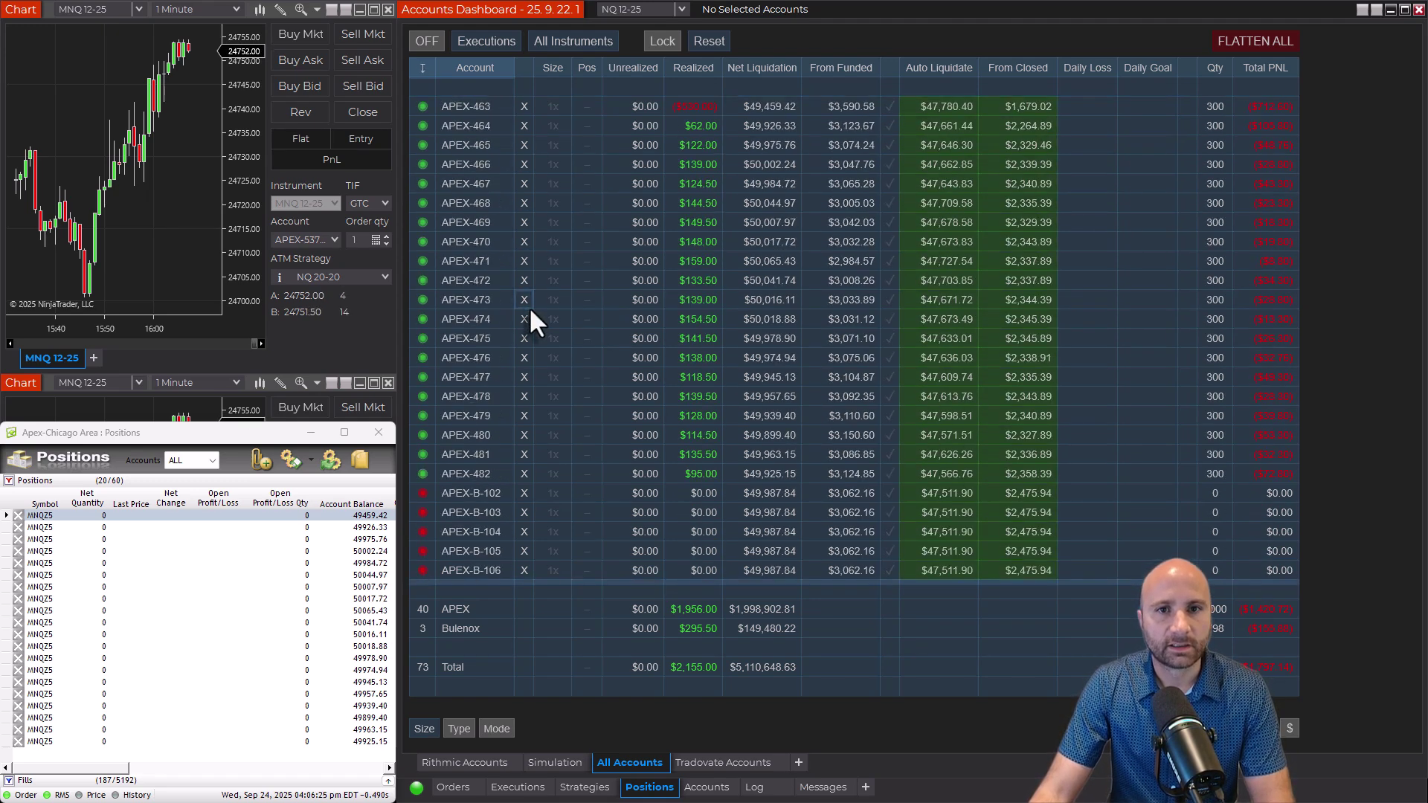